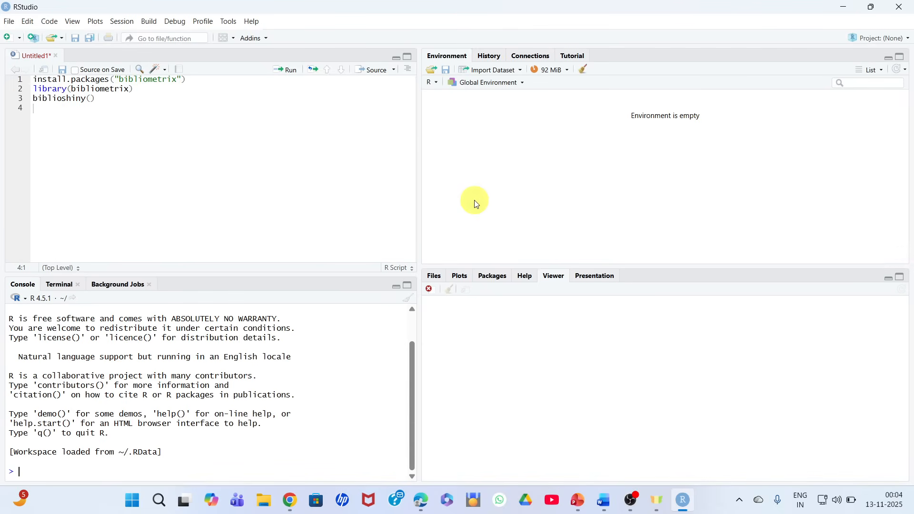
# Run the three script lines one after another to install bibliometrix, load its library and launch biblioshiny.
pyautogui.click(82, 81)
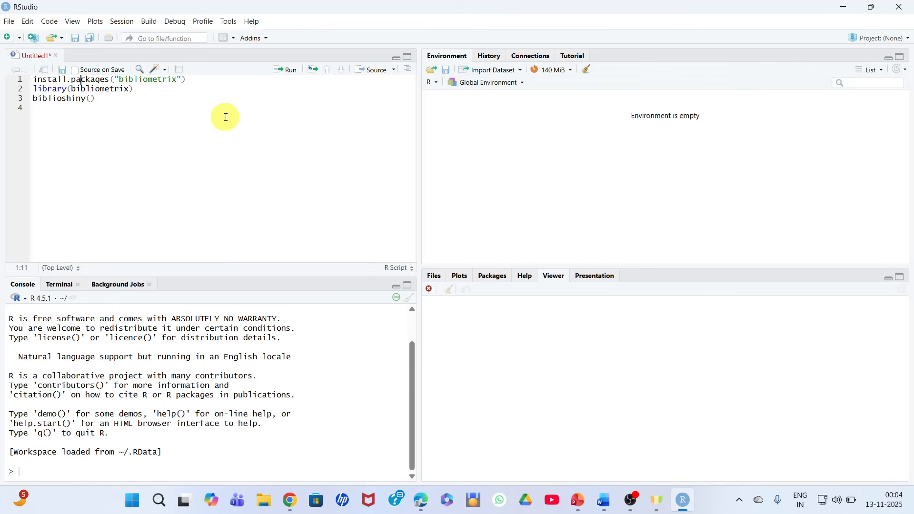
pyautogui.click(287, 71)
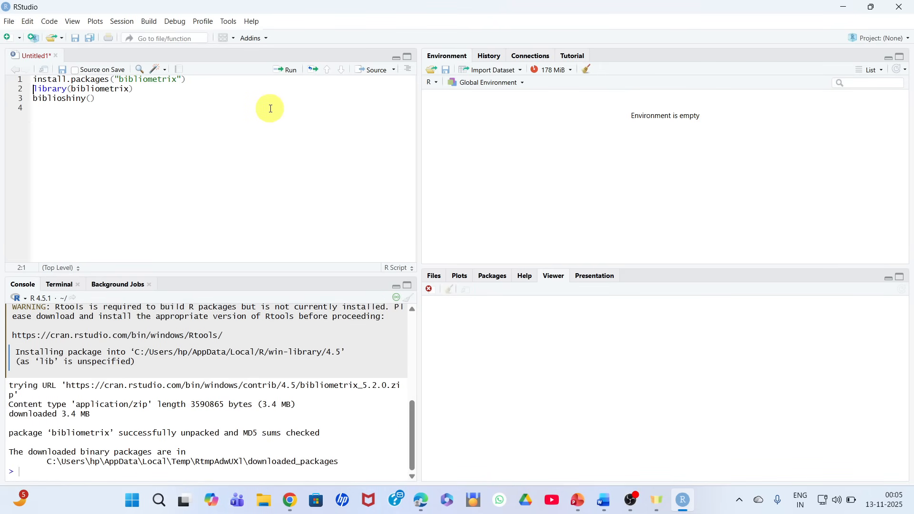
pyautogui.click(291, 73)
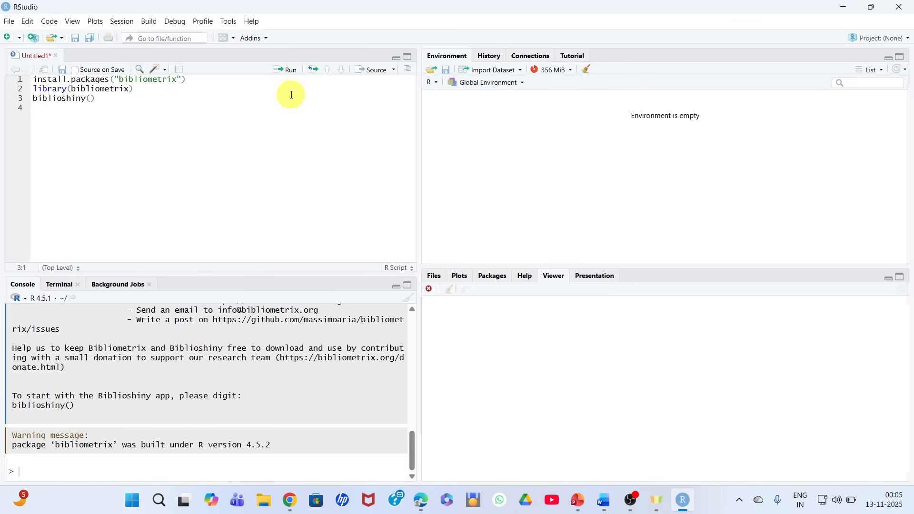
pyautogui.click(288, 73)
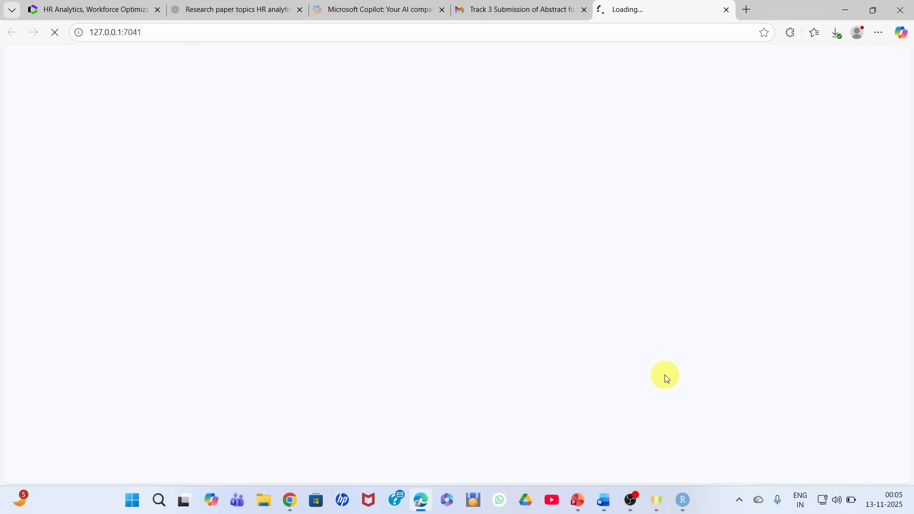
# Switch to PowerPoint to view the Most Relevant Sources slide, and return to the biblioshiny page in the browser.
pyautogui.click(579, 501)
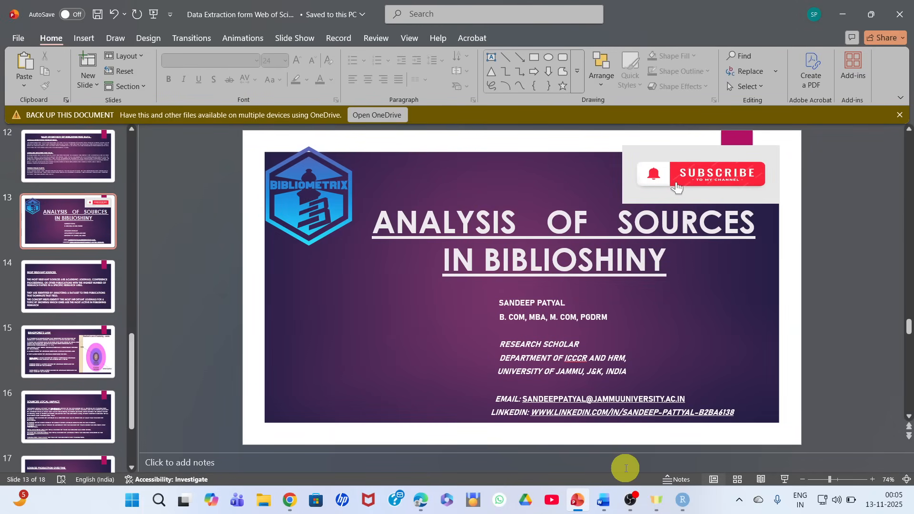
pyautogui.scroll(-3, 626, 468)
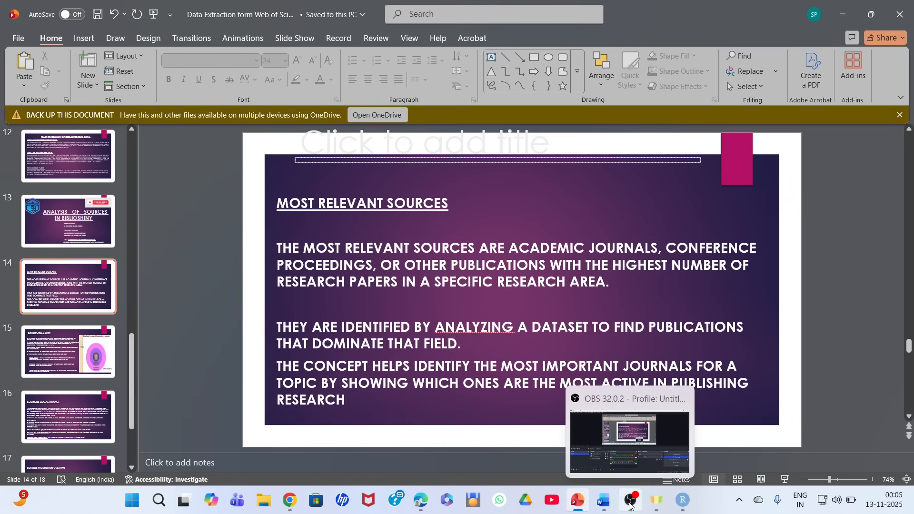
pyautogui.click(623, 504)
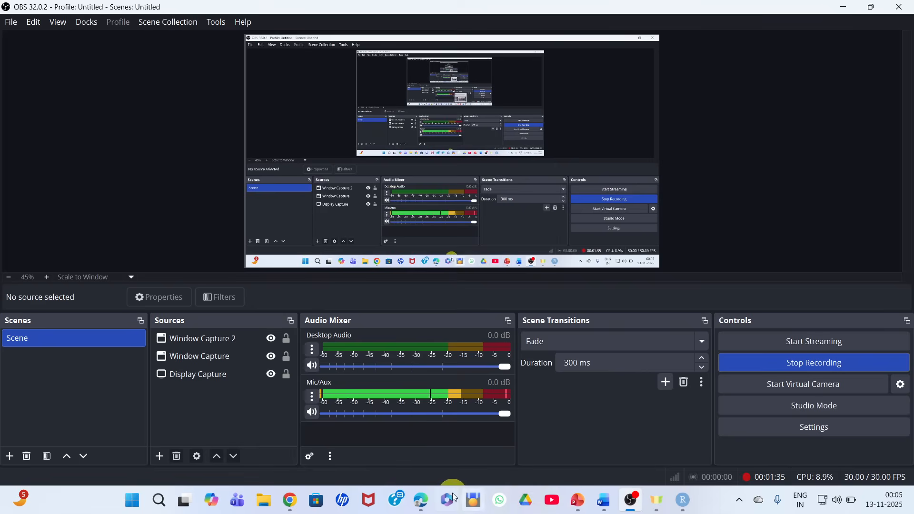
pyautogui.click(420, 500)
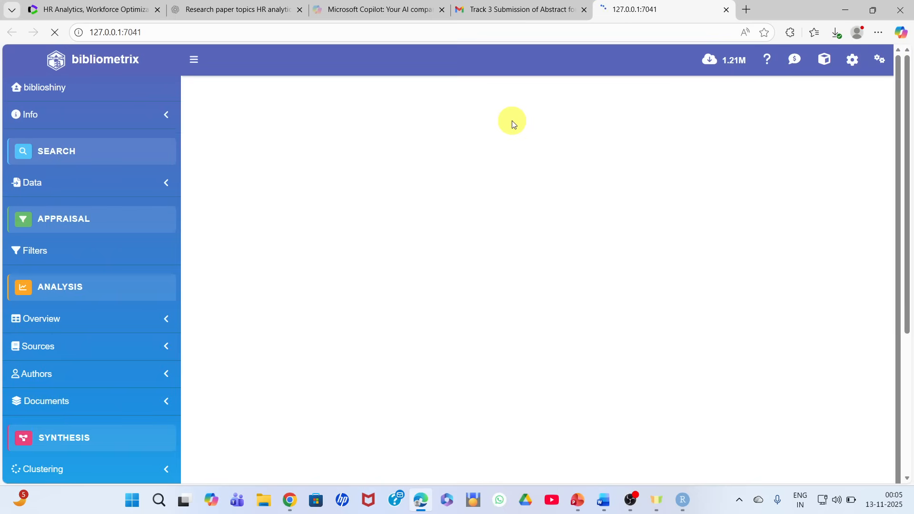
pyautogui.click(517, 12)
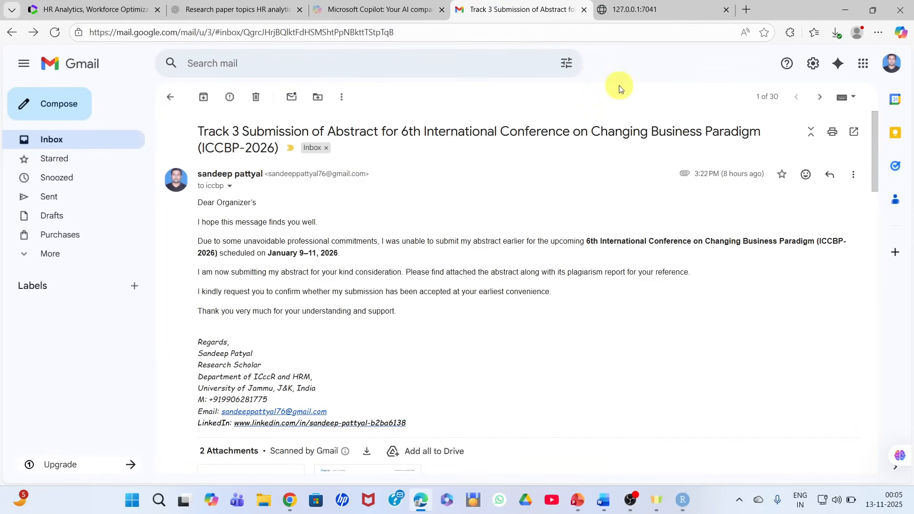
pyautogui.click(644, 15)
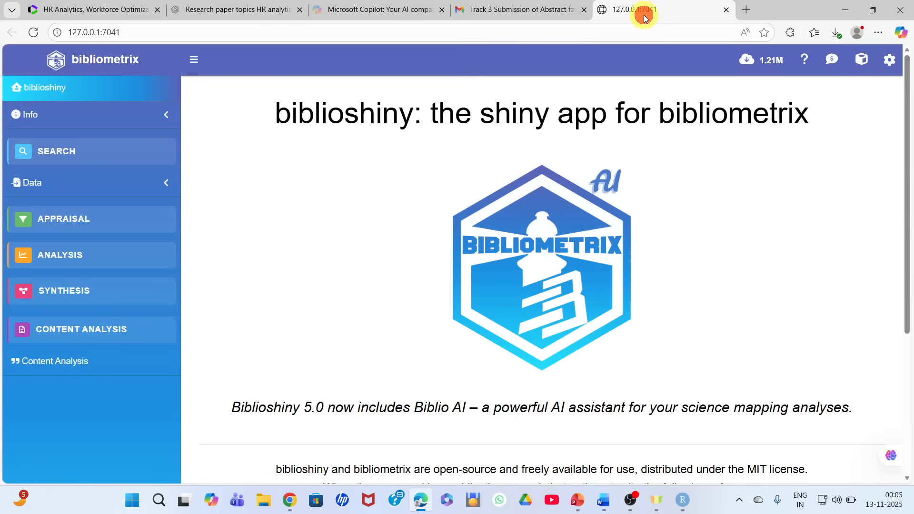
# Open the data import page and set it to import raw files from the Scopus database.
pyautogui.click(108, 119)
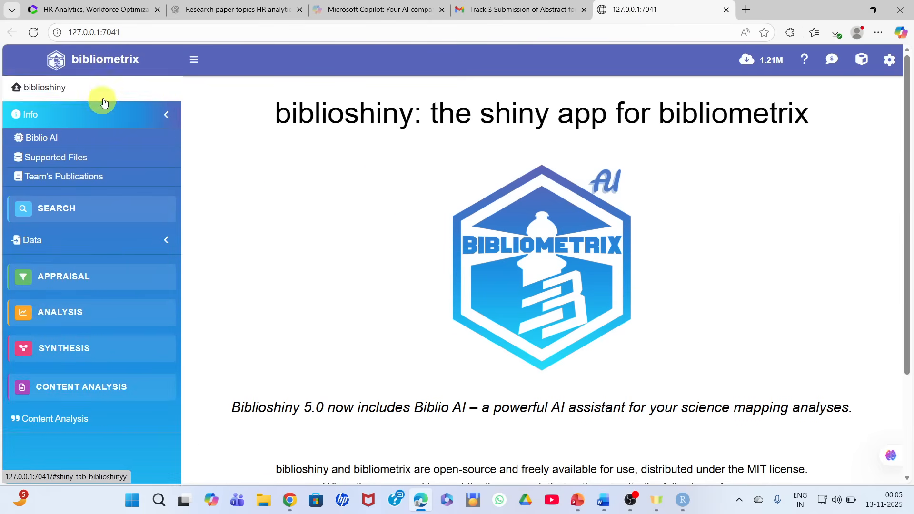
pyautogui.click(75, 239)
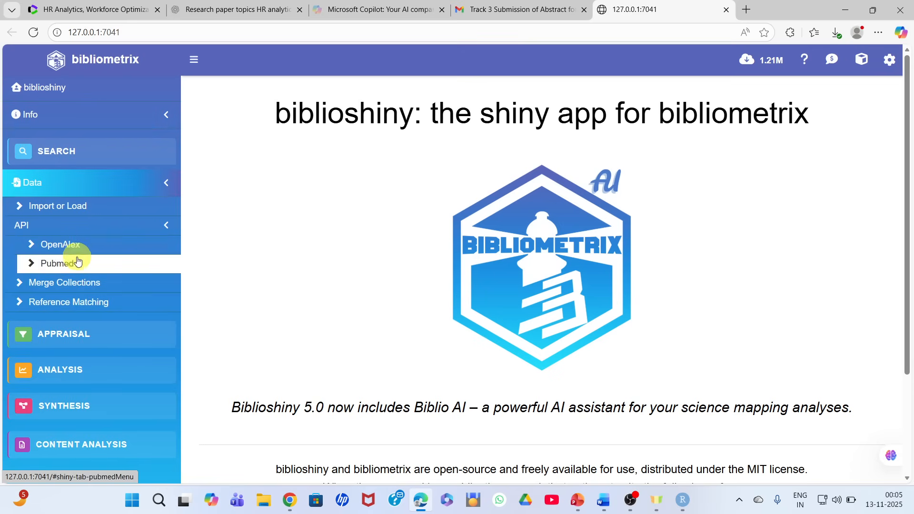
pyautogui.click(71, 217)
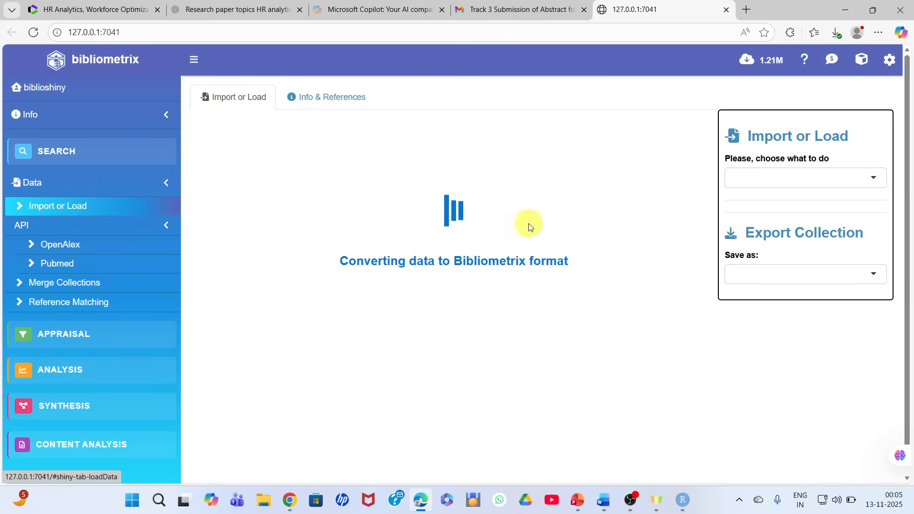
pyautogui.click(808, 178)
pyautogui.click(770, 204)
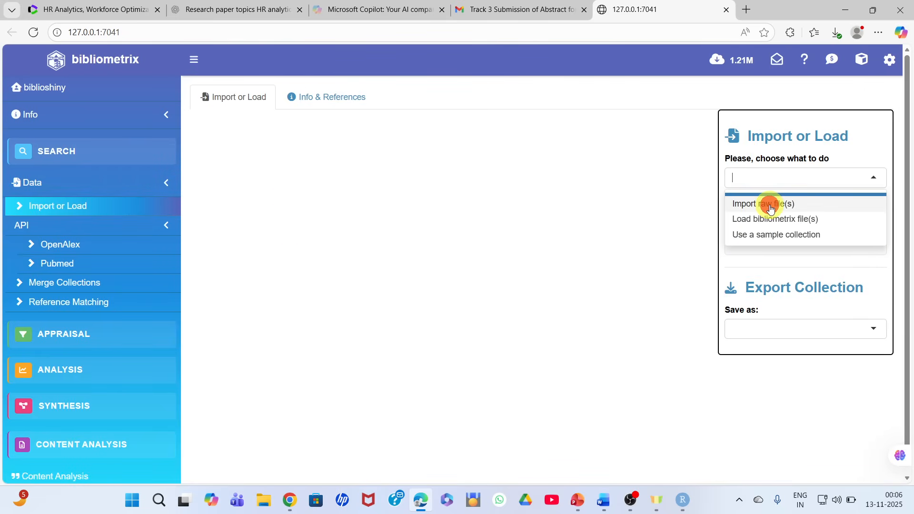
pyautogui.click(762, 226)
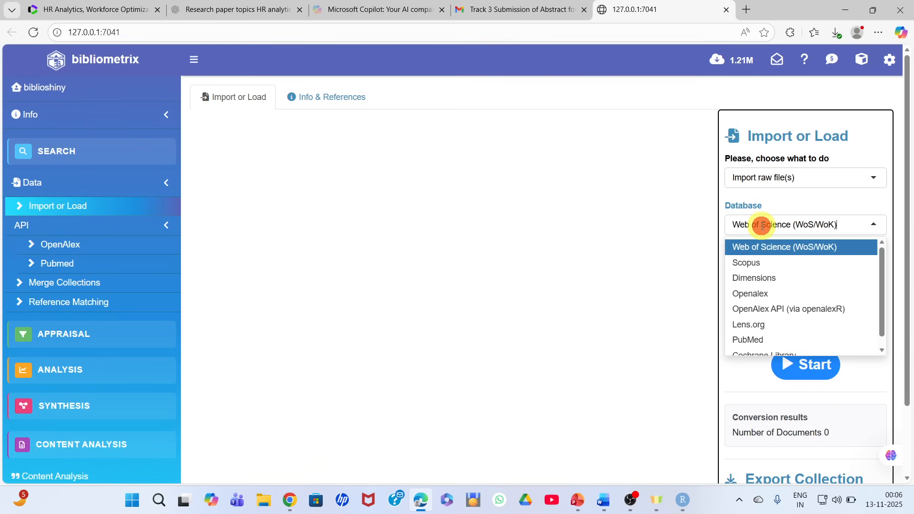
pyautogui.click(751, 263)
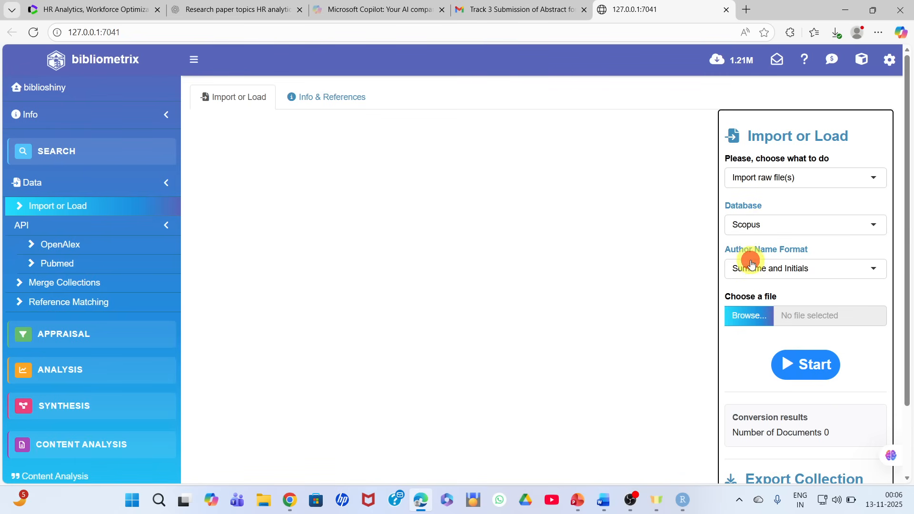
# Upload "SCOPUS FILE ON ARTTIFICIAL INTELLIGENCE" from the Downloads folder and start its conversion.
pyautogui.click(760, 316)
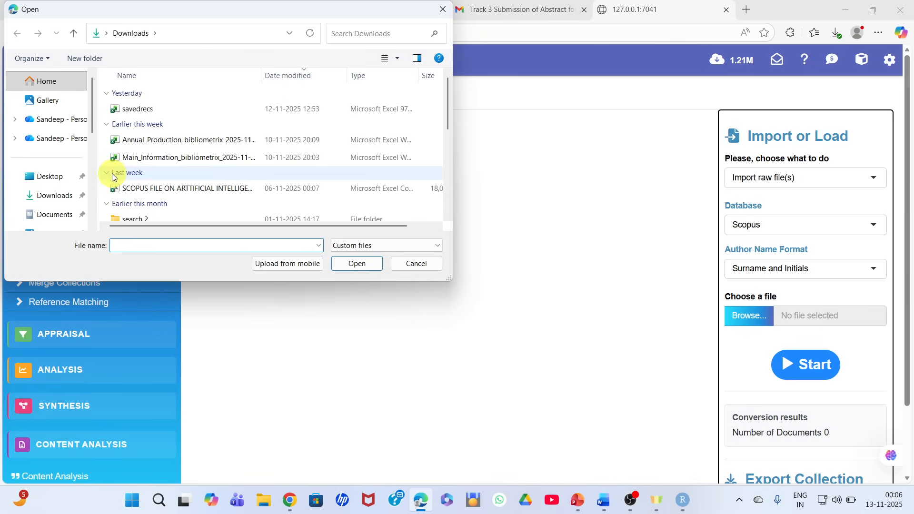
pyautogui.click(57, 196)
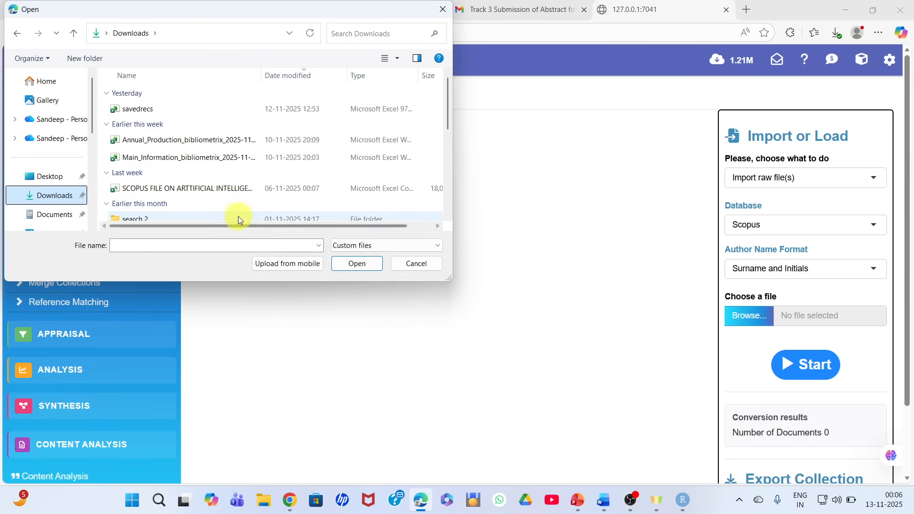
pyautogui.click(225, 189)
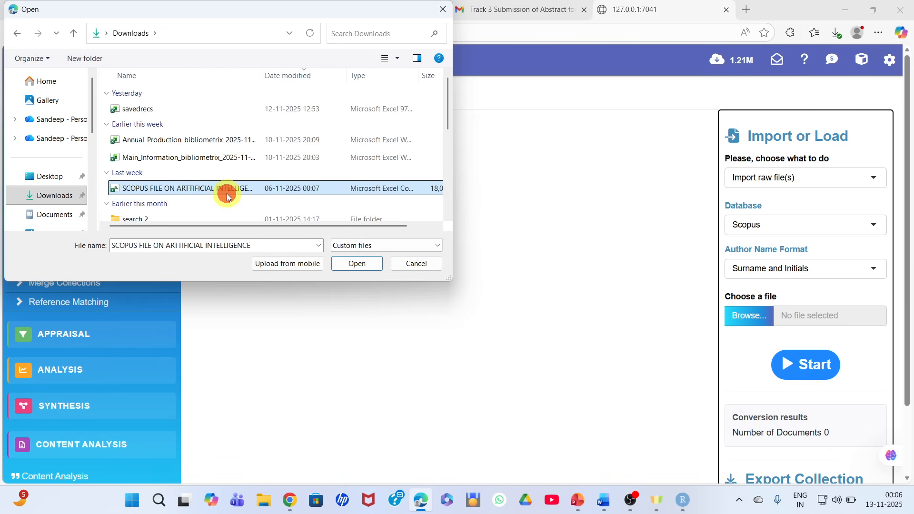
pyautogui.click(355, 265)
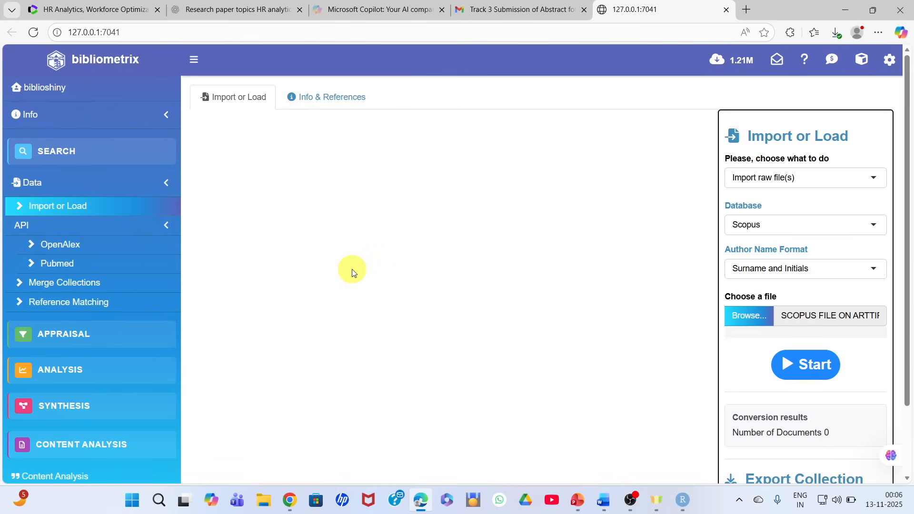
pyautogui.press('XF86AudioRaiseVolume')
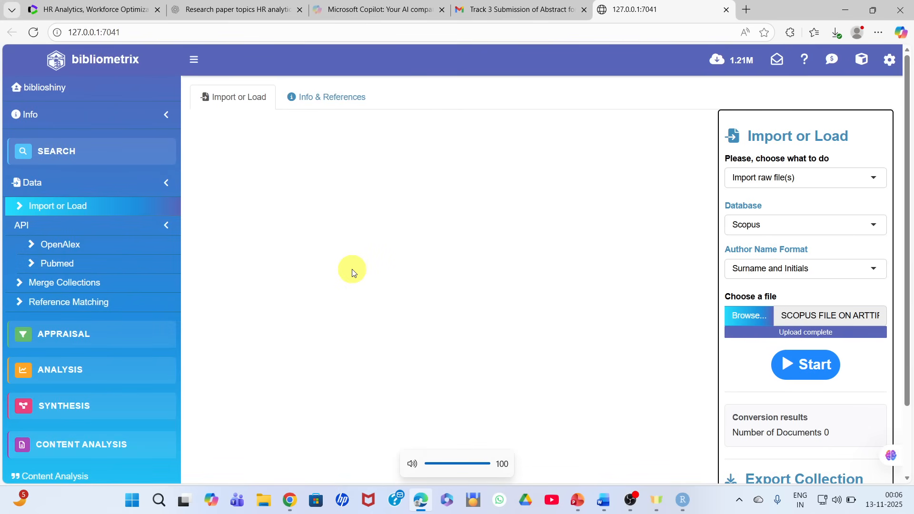
pyautogui.click(808, 373)
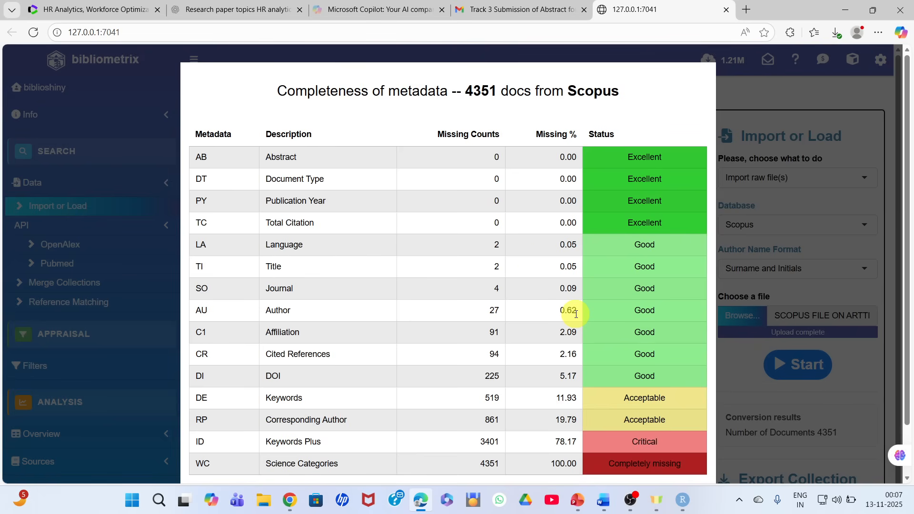
# Review the metadata completeness table through its last row and close the report.
pyautogui.click(908, 187)
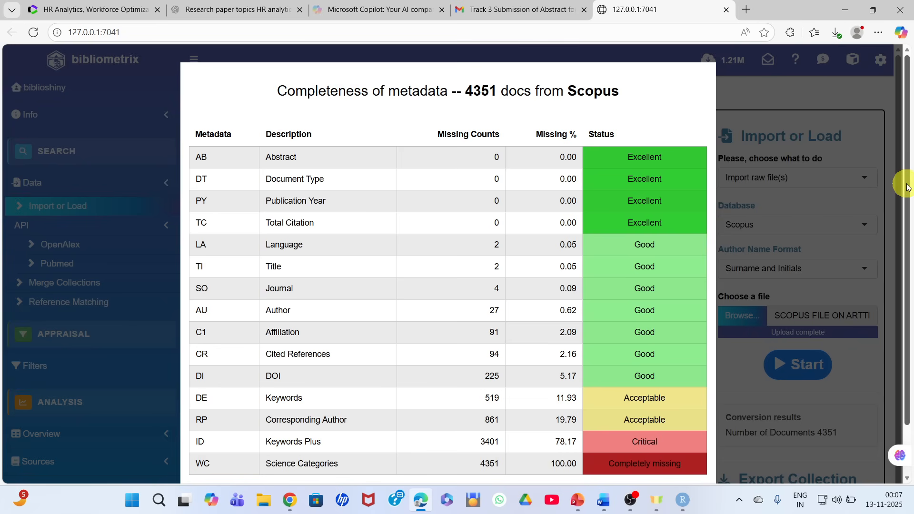
pyautogui.moveTo(908, 187); pyautogui.dragTo(910, 267)
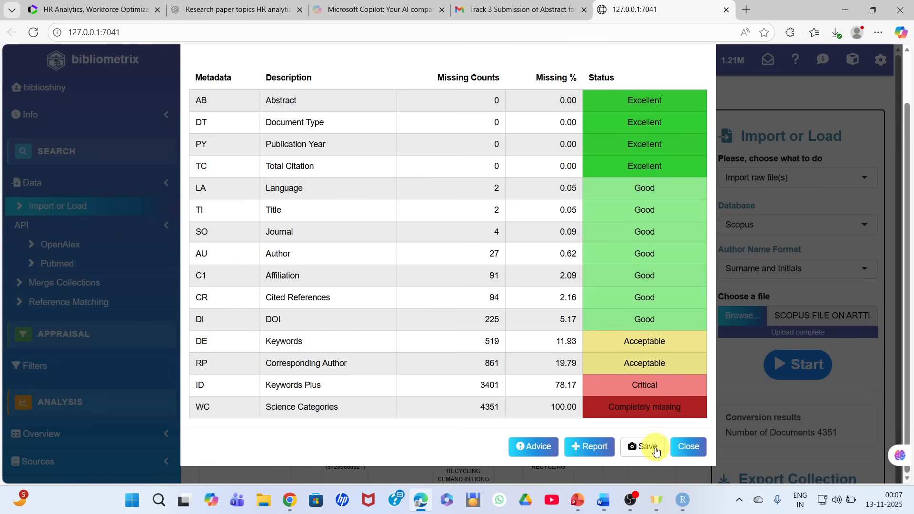
pyautogui.click(685, 449)
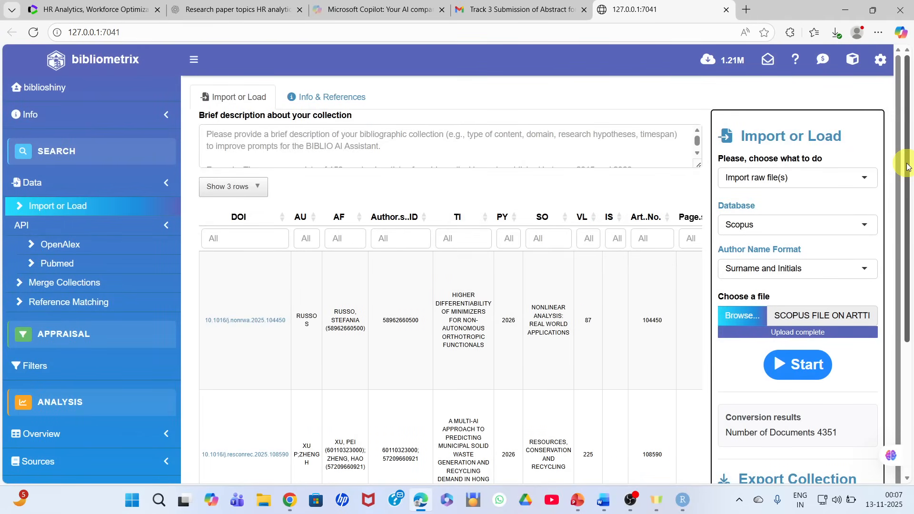
# Look through the Overview analyses, collapse them, and expand the list of Sources analyses.
pyautogui.moveTo(908, 166); pyautogui.dragTo(910, 297)
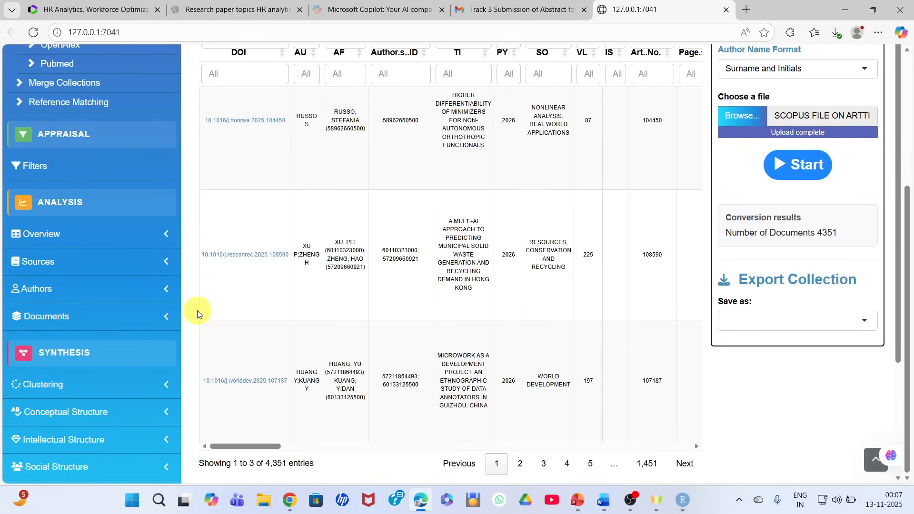
pyautogui.click(100, 238)
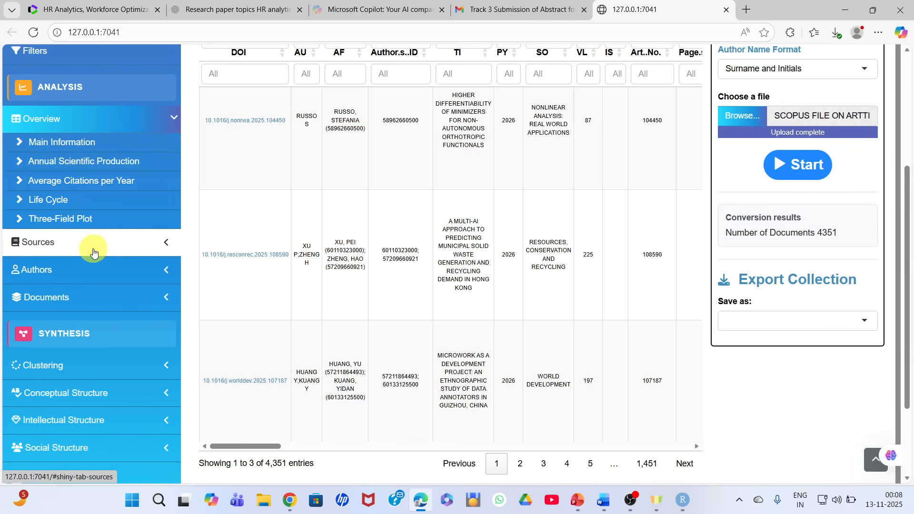
pyautogui.click(85, 124)
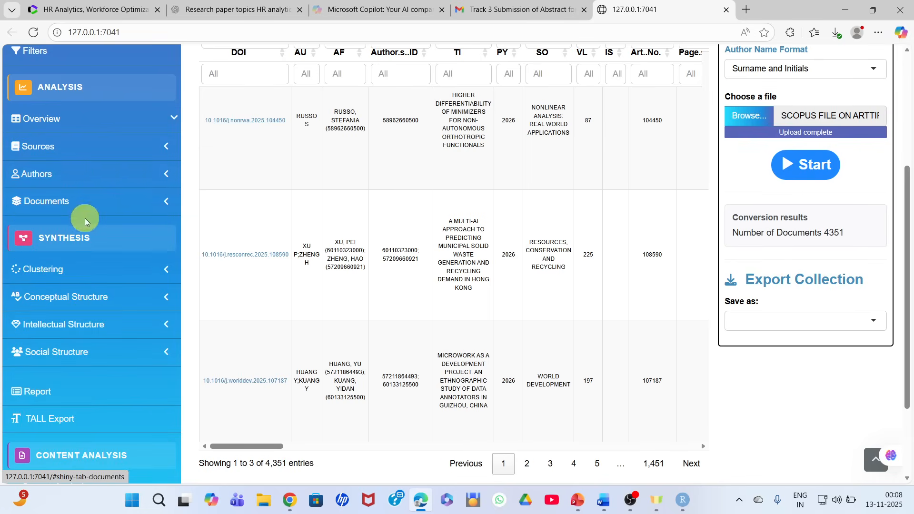
pyautogui.click(63, 150)
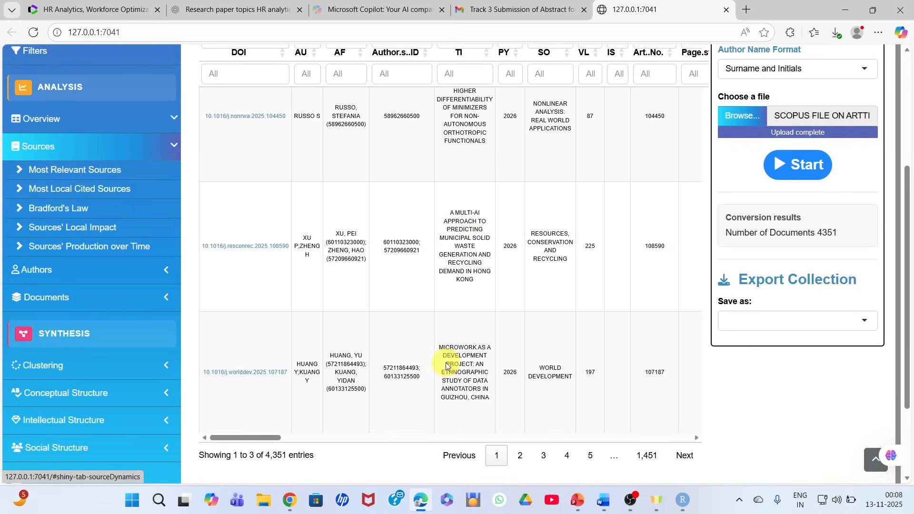
# Switch to PowerPoint to read the Most Relevant Sources definition, and return to biblioshiny in the browser.
pyautogui.click(578, 499)
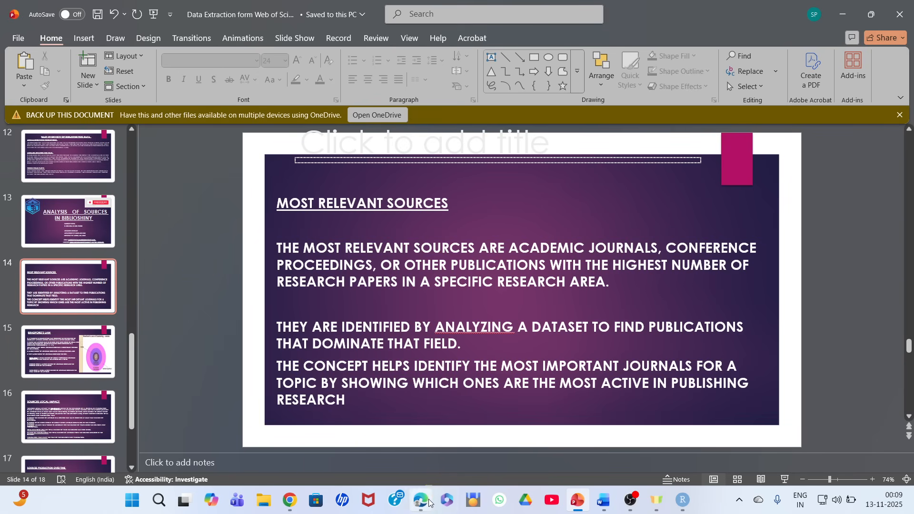
pyautogui.moveTo(429, 504)
pyautogui.click(395, 471)
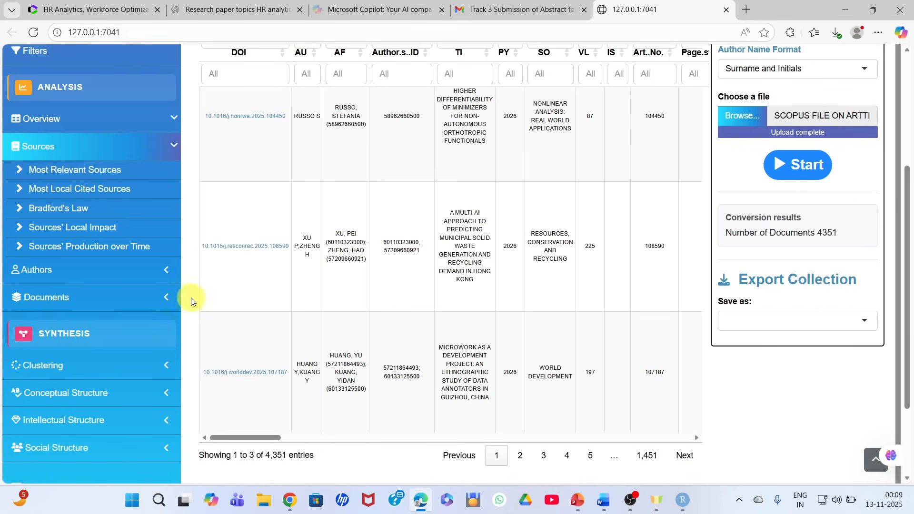
# Open the Most Relevant Sources analysis, run it, and bring the whole resulting plot into view.
pyautogui.click(94, 175)
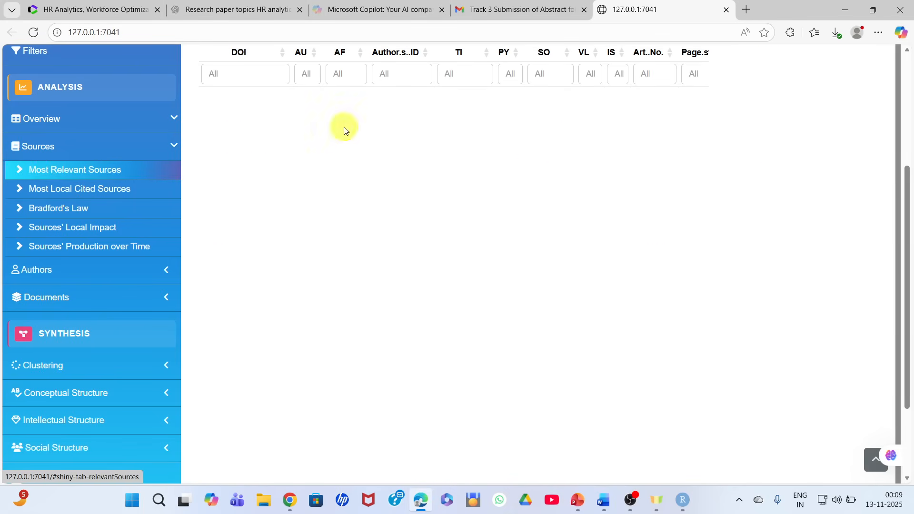
pyautogui.click(907, 72)
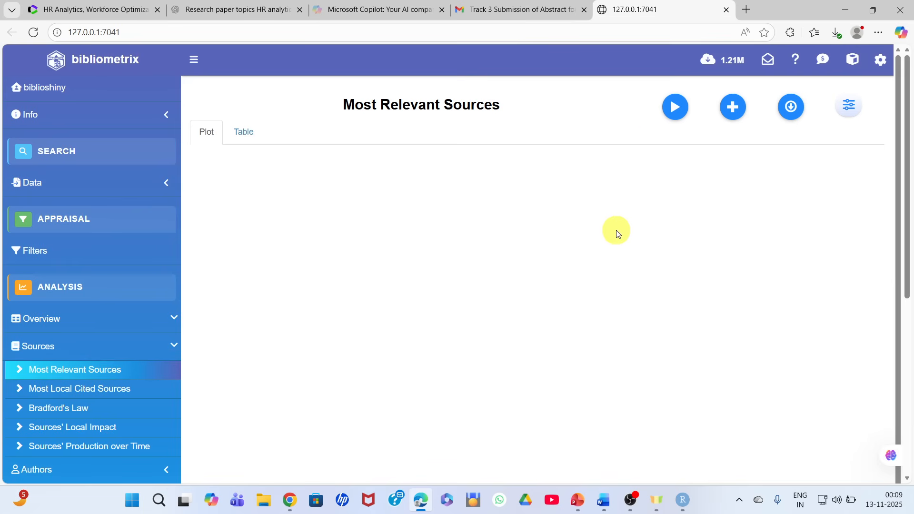
pyautogui.click(678, 114)
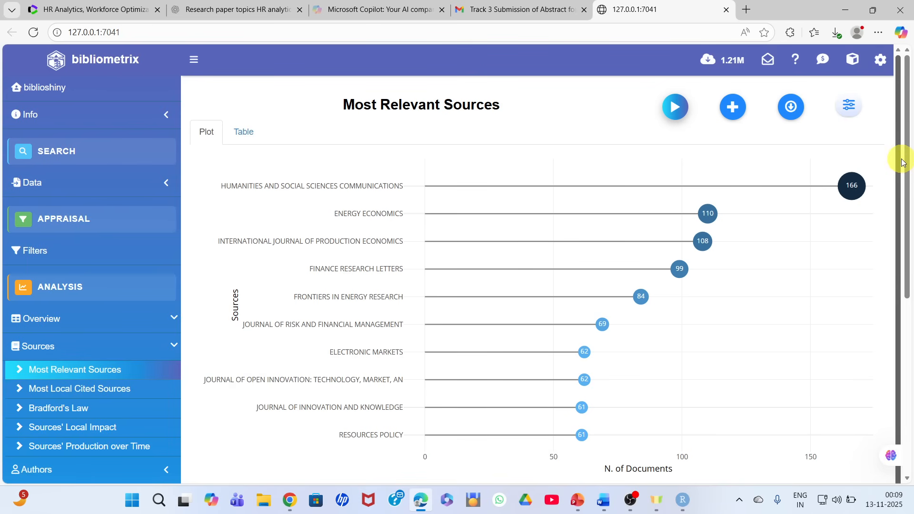
pyautogui.scroll(-1, 909, 152)
pyautogui.moveTo(910, 153); pyautogui.dragTo(909, 156)
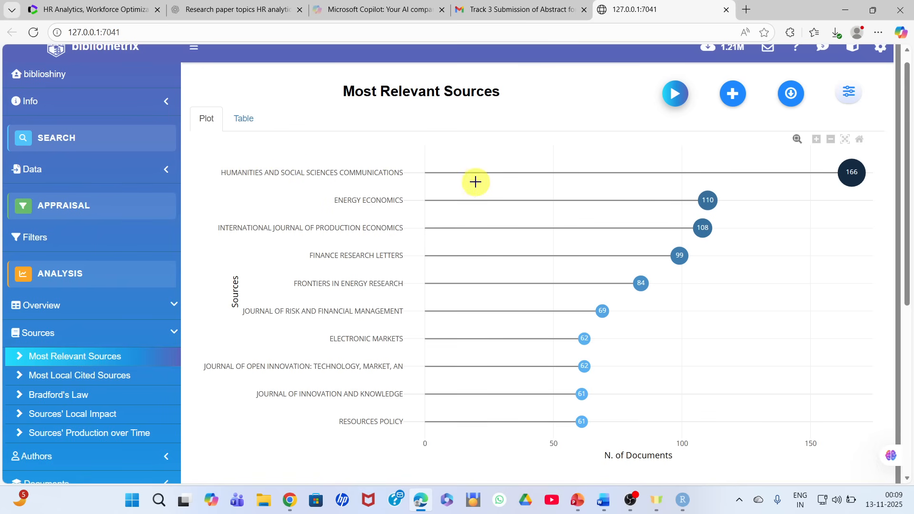
# Examine the document counts of the leading journals in the Most Relevant Sources plot.
pyautogui.moveTo(831, 171)
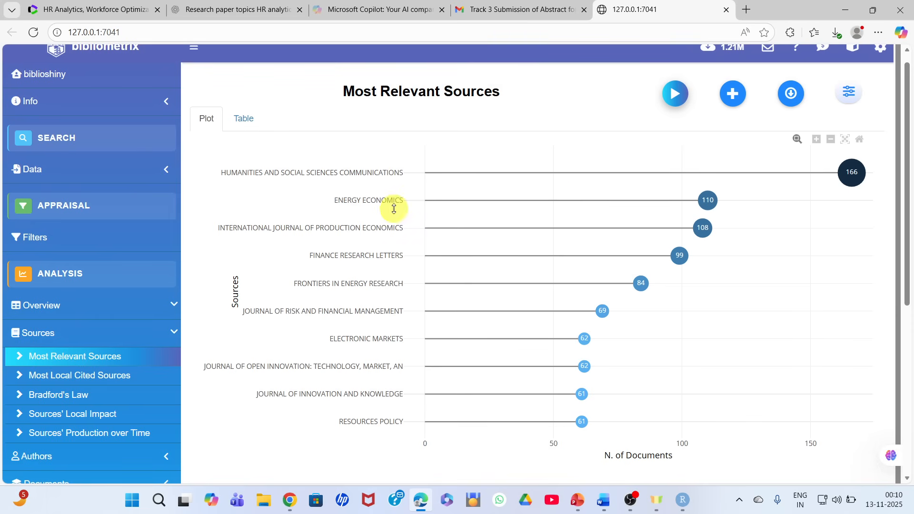
pyautogui.moveTo(703, 210)
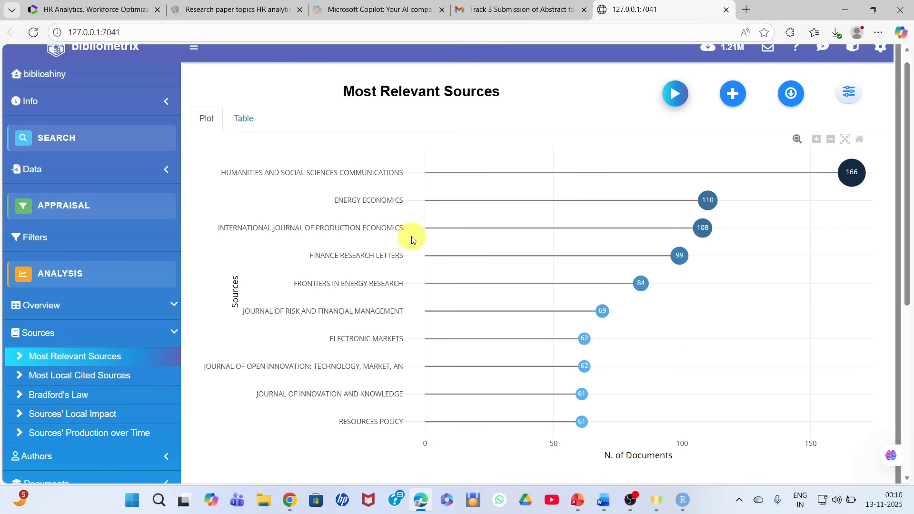
pyautogui.moveTo(707, 237)
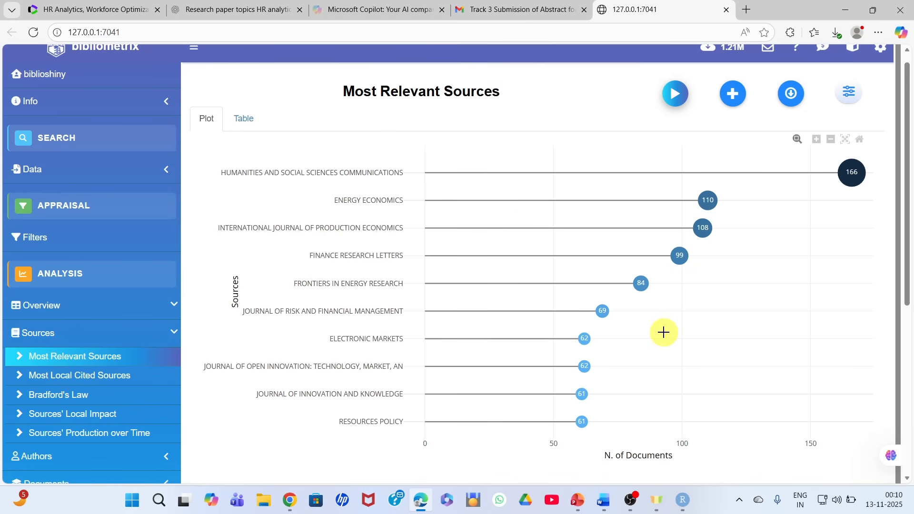
pyautogui.moveTo(651, 296)
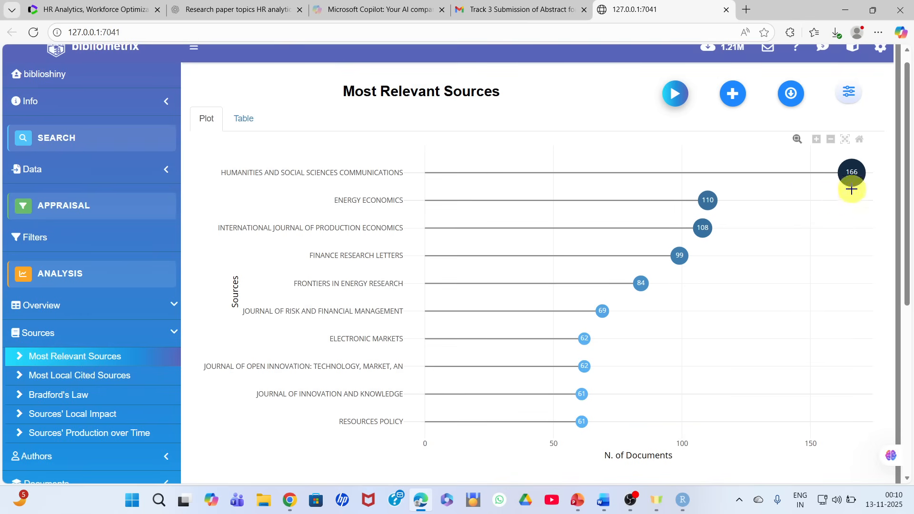
pyautogui.moveTo(859, 184)
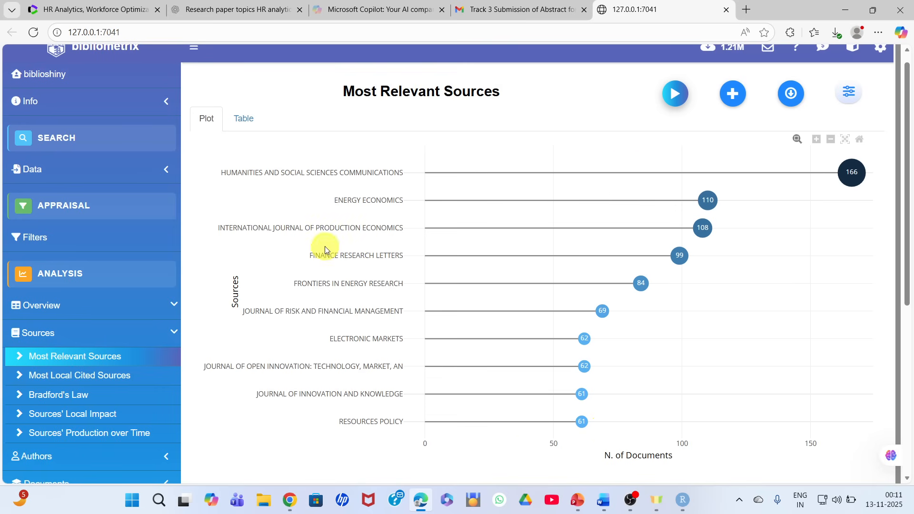
# Add the Most Relevant Sources results to the report and download the plot as a PNG image.
pyautogui.click(737, 102)
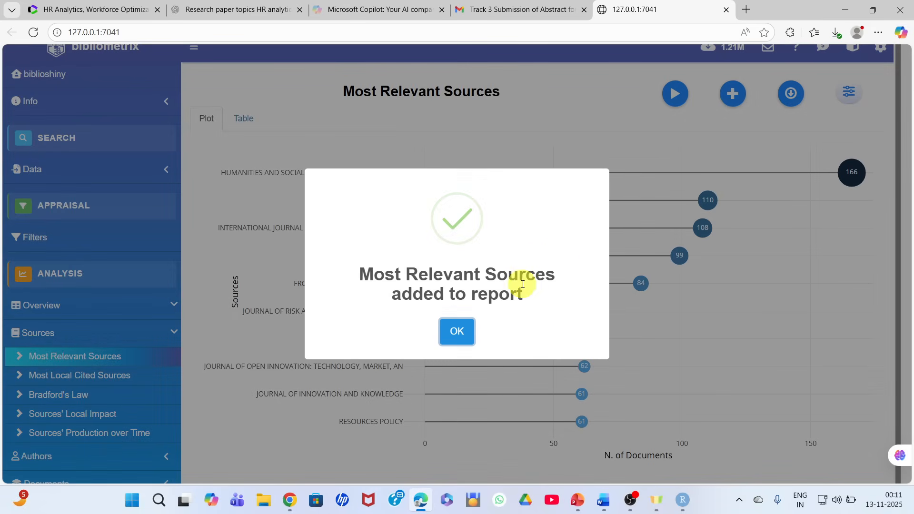
pyautogui.click(458, 331)
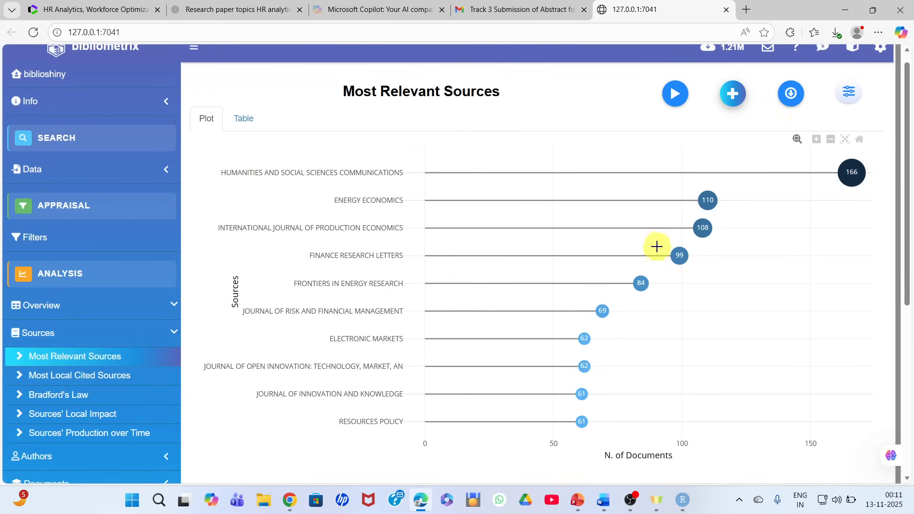
pyautogui.click(793, 104)
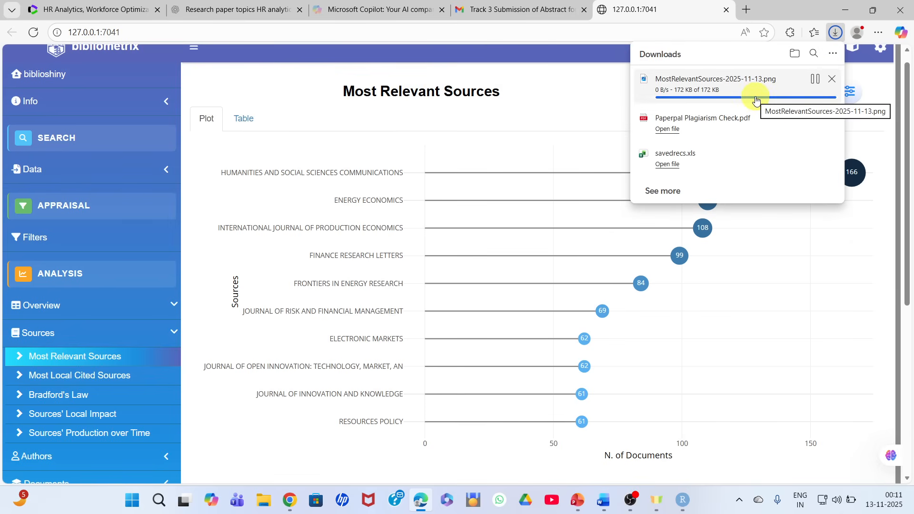
pyautogui.click(406, 125)
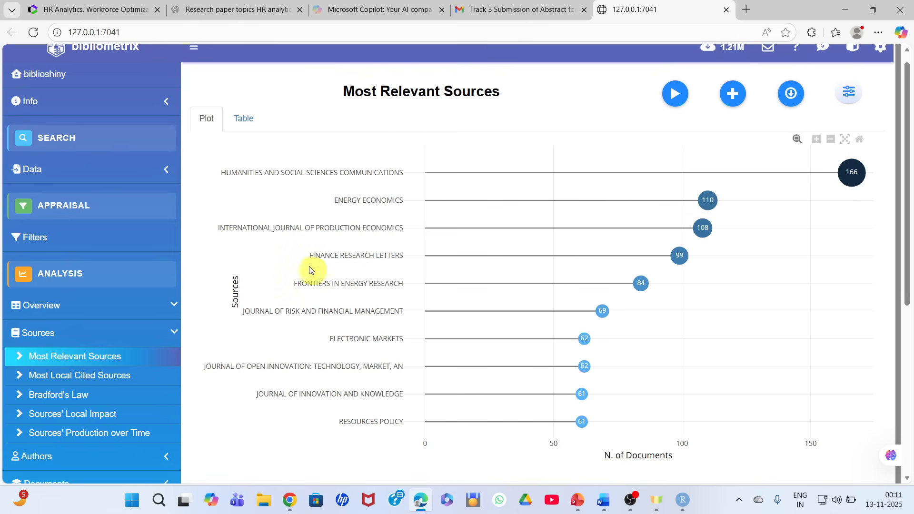
# Display the Most Relevant Sources table with 25 rows and export it to Excel.
pyautogui.click(252, 124)
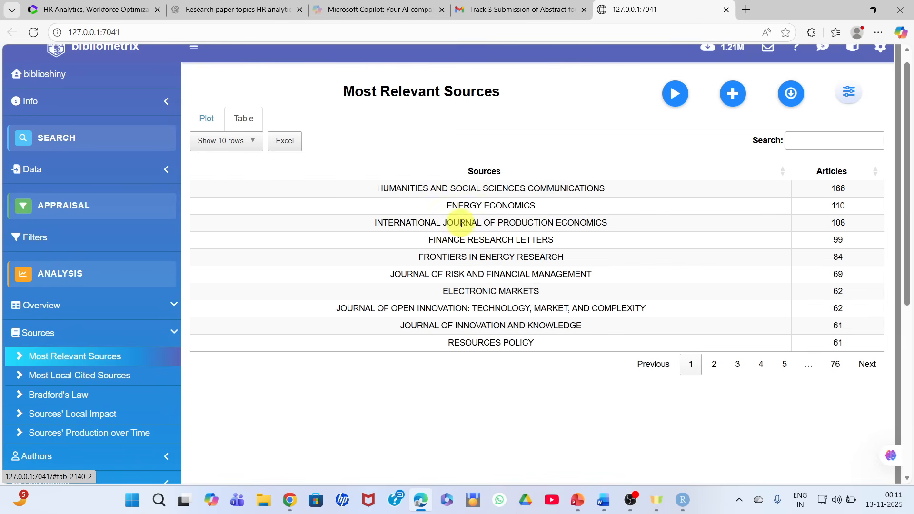
pyautogui.click(251, 145)
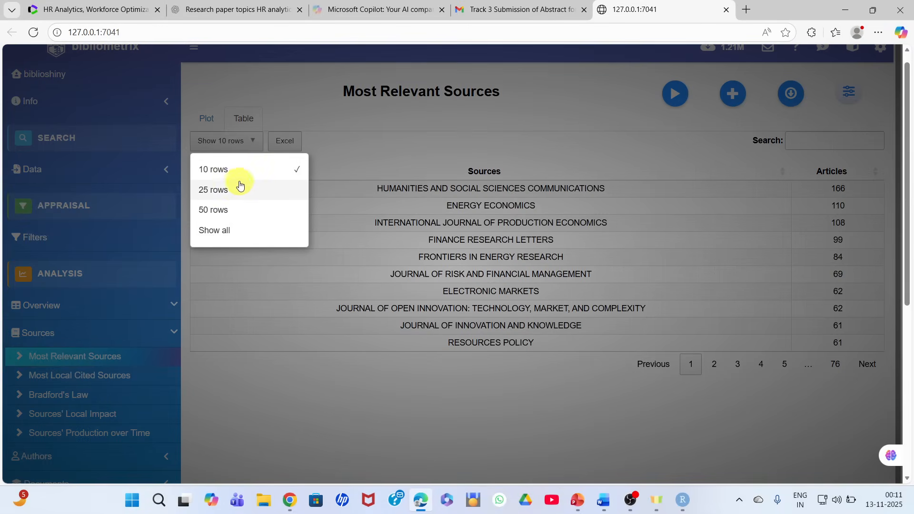
pyautogui.click(233, 191)
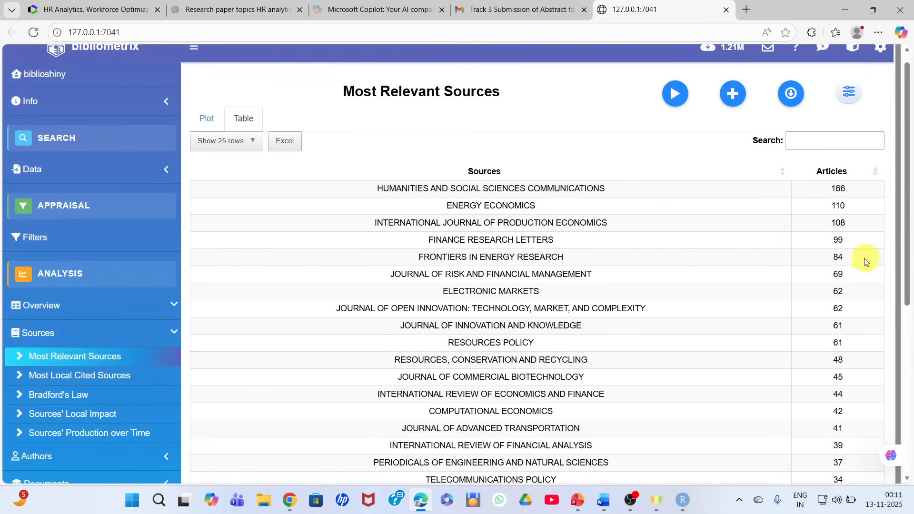
pyautogui.moveTo(909, 185); pyautogui.dragTo(909, 166)
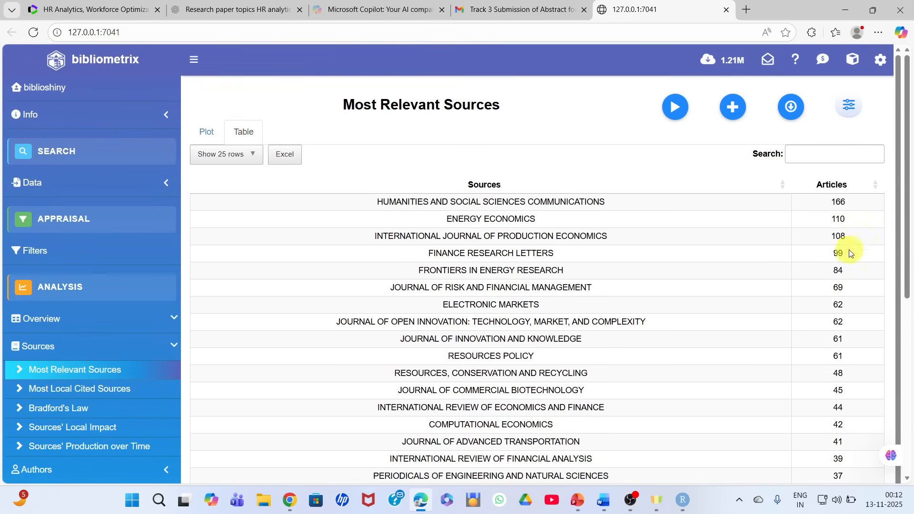
pyautogui.click(289, 163)
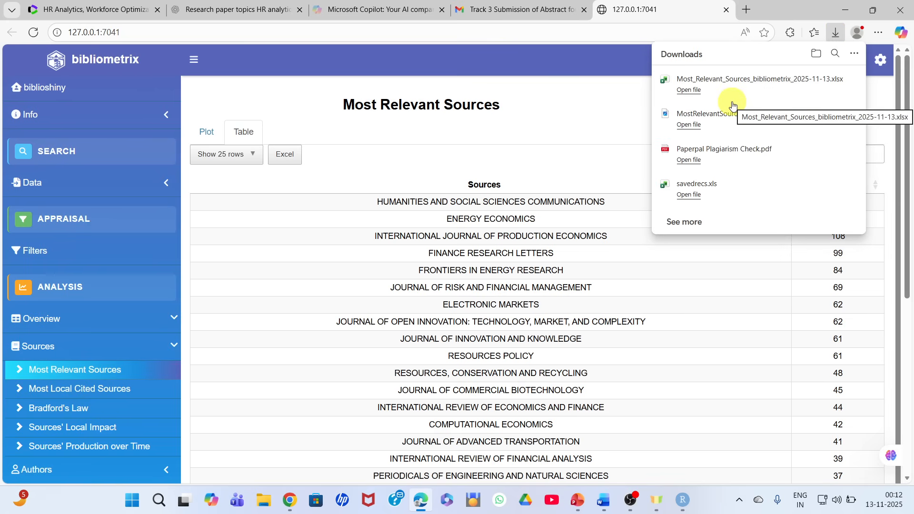
pyautogui.click(364, 147)
# Look through the remaining rows of the sources table and switch to the explanatory slides in PowerPoint.
pyautogui.moveTo(905, 135); pyautogui.dragTo(911, 228)
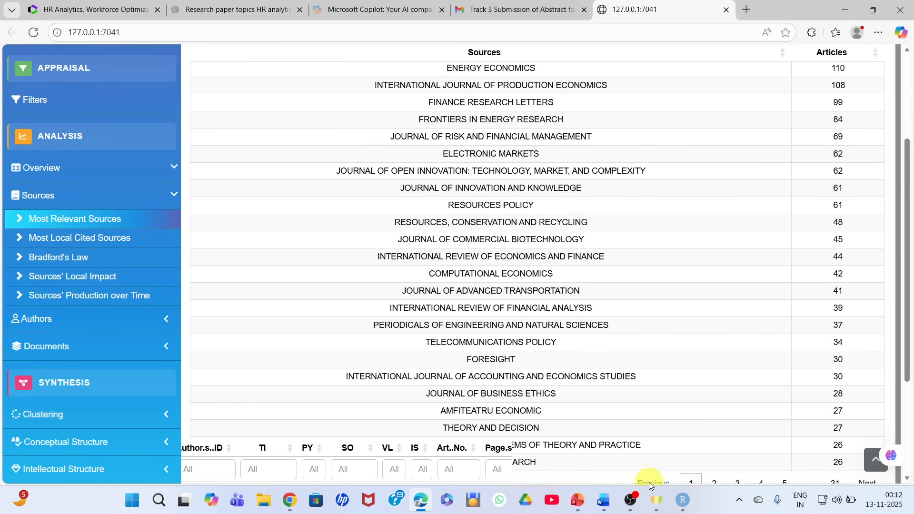
pyautogui.click(578, 500)
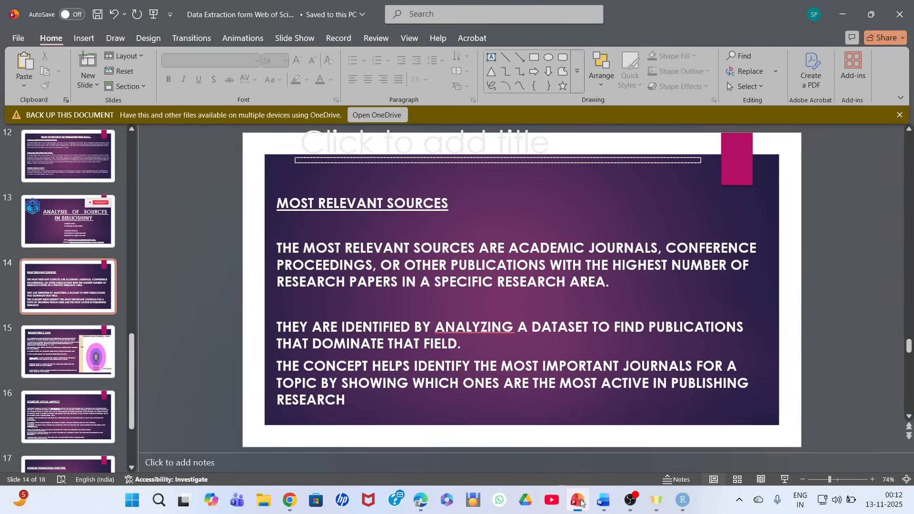
pyautogui.scroll(-1, 202, 304)
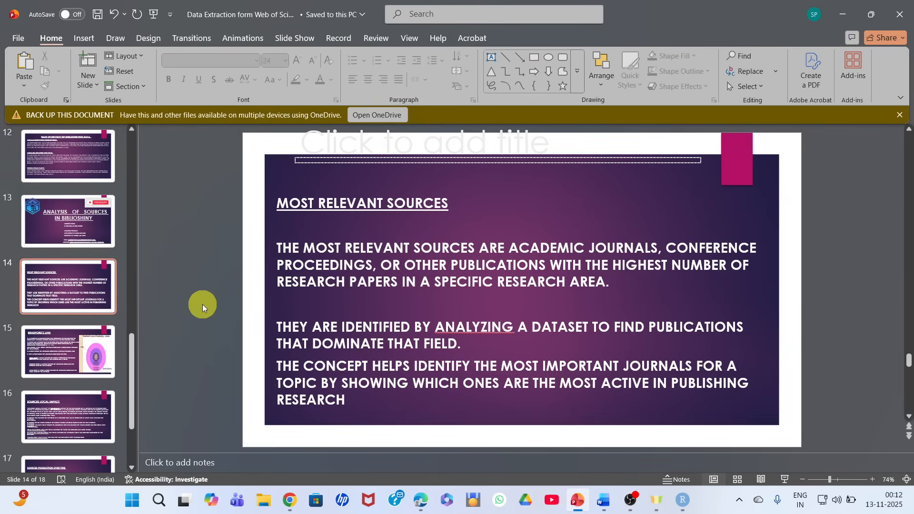
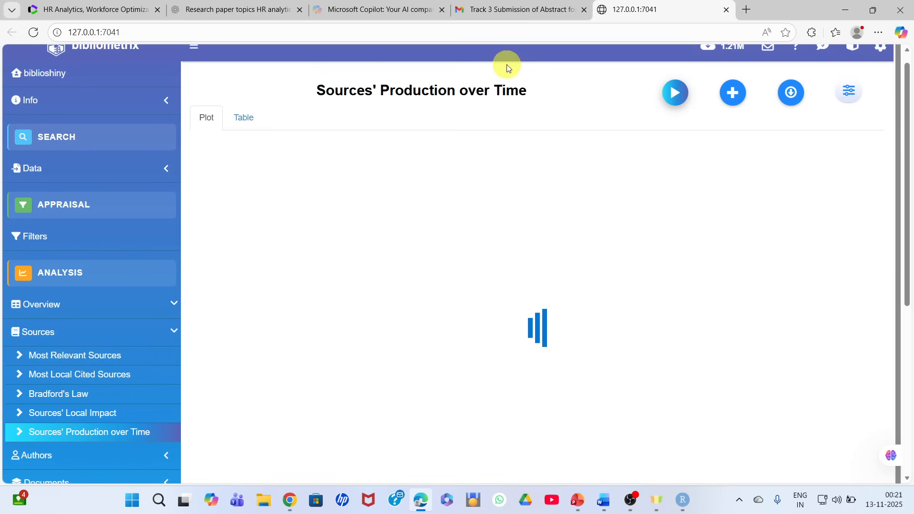
# Examine how each journal's cumulative output develops across the years in the Sources' Production over Time plot.
pyautogui.moveTo(631, 506)
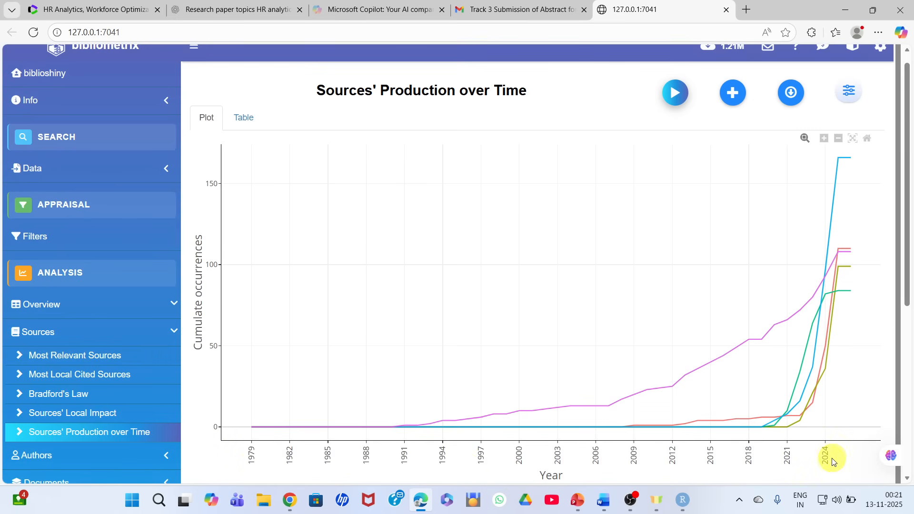
pyautogui.moveTo(540, 397)
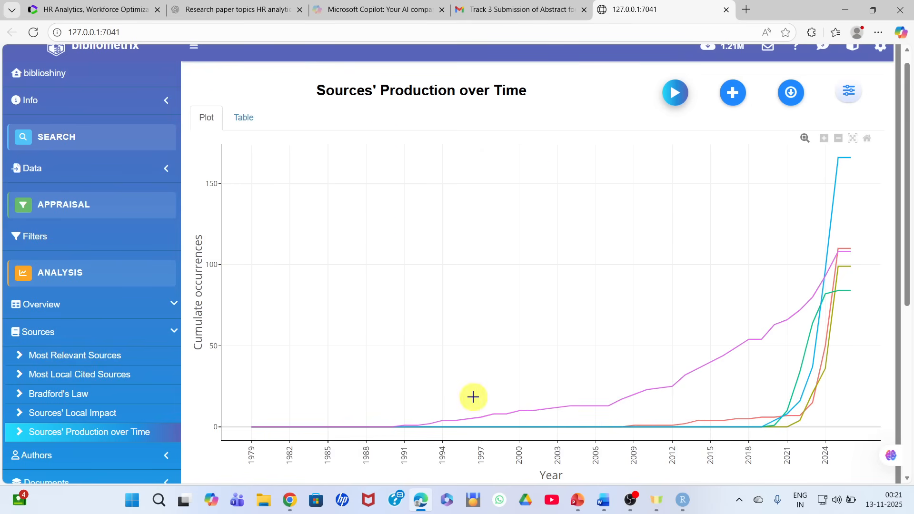
pyautogui.moveTo(269, 432)
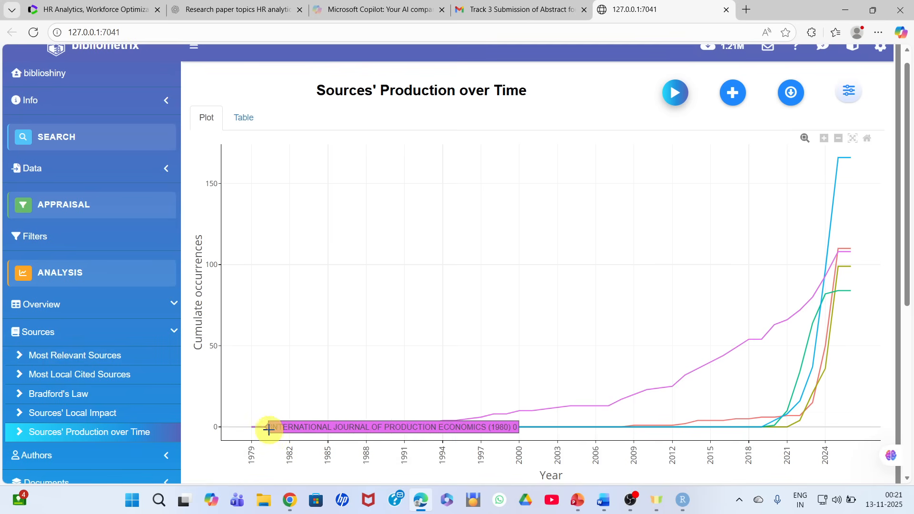
pyautogui.moveTo(681, 377)
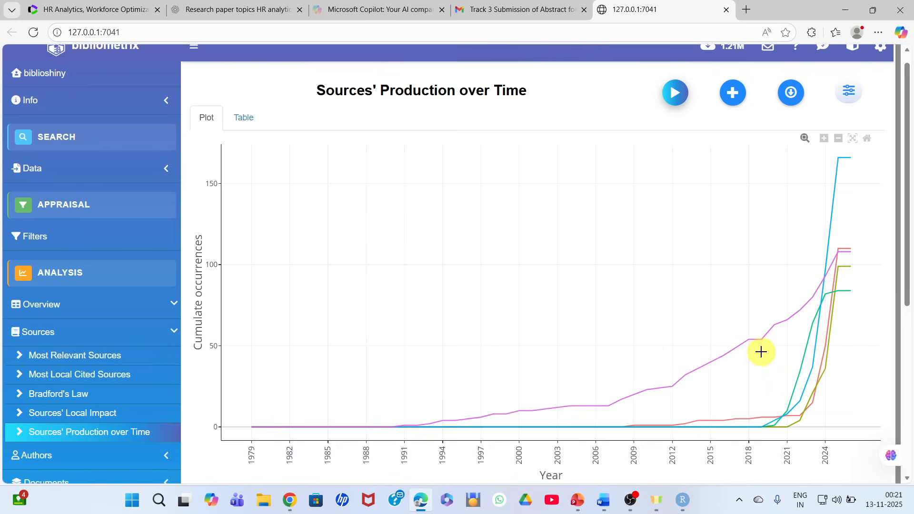
pyautogui.moveTo(761, 345)
pyautogui.moveTo(771, 330)
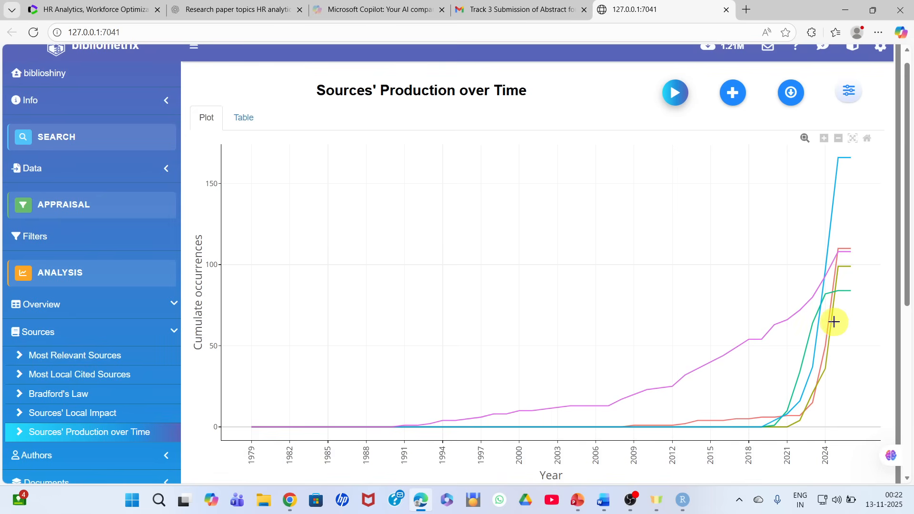
pyautogui.moveTo(830, 282)
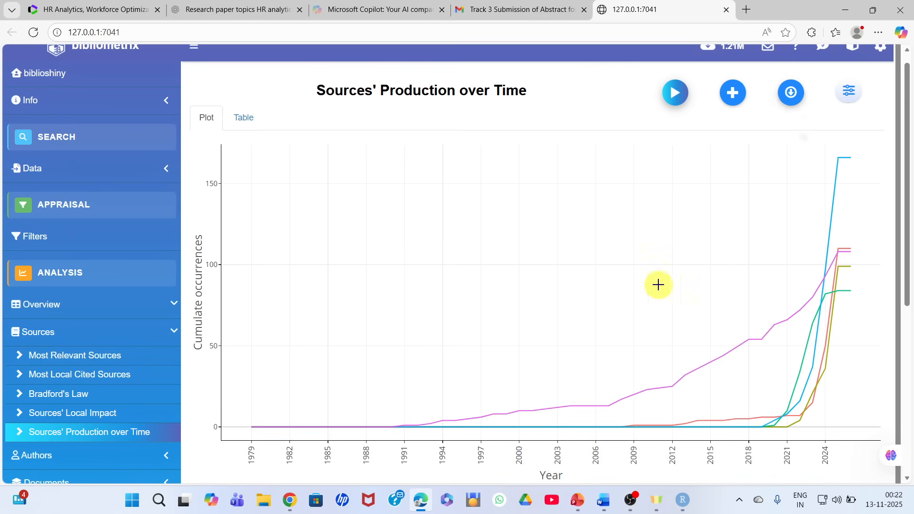
# Display the Sources' Production over Time results as a table with 50 rows.
pyautogui.click(248, 126)
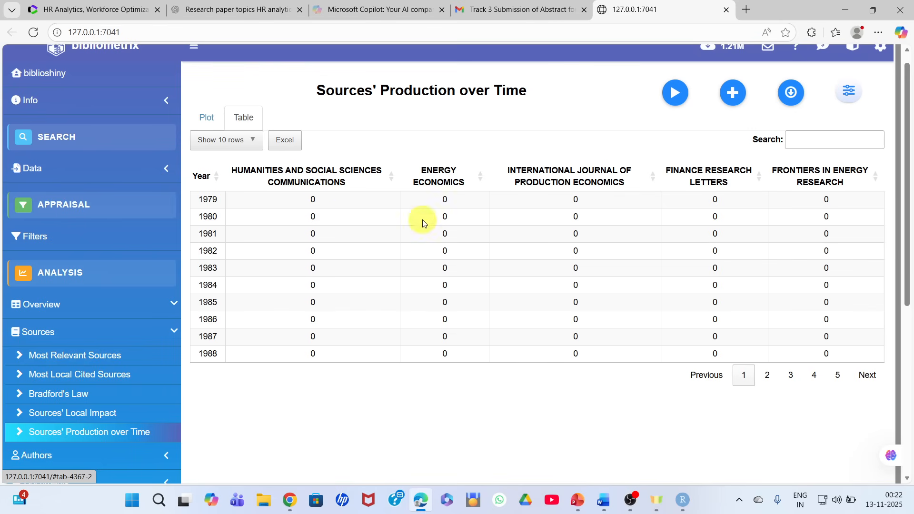
pyautogui.click(258, 143)
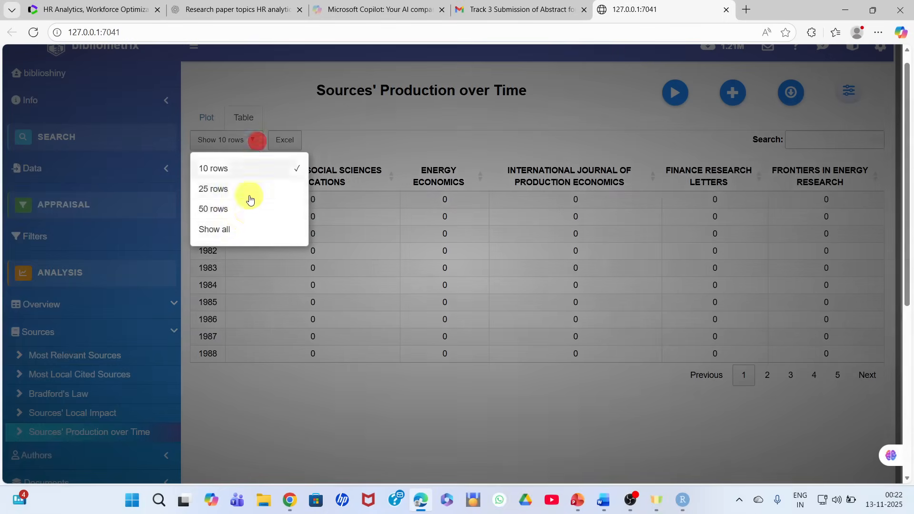
pyautogui.click(239, 212)
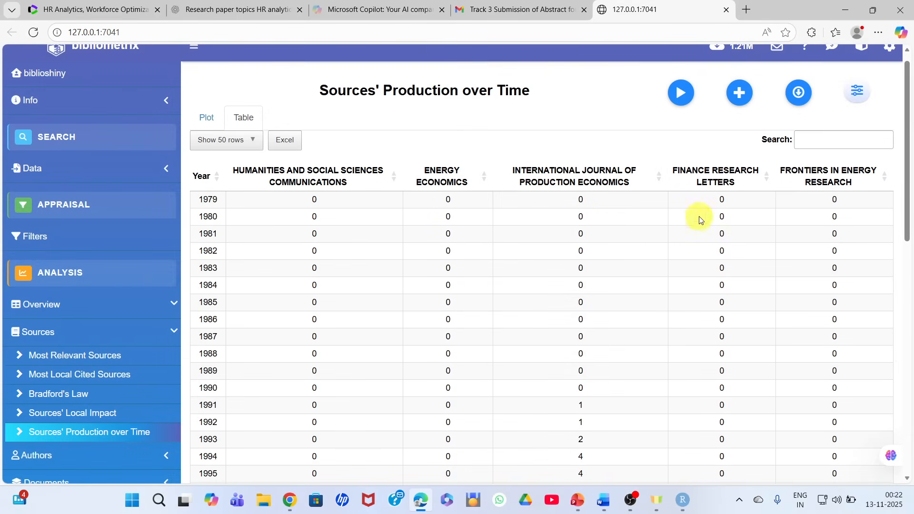
# Review the yearly production figures of the five journals through the 2026 row and return to the table's beginning.
pyautogui.scroll(-3, 907, 188)
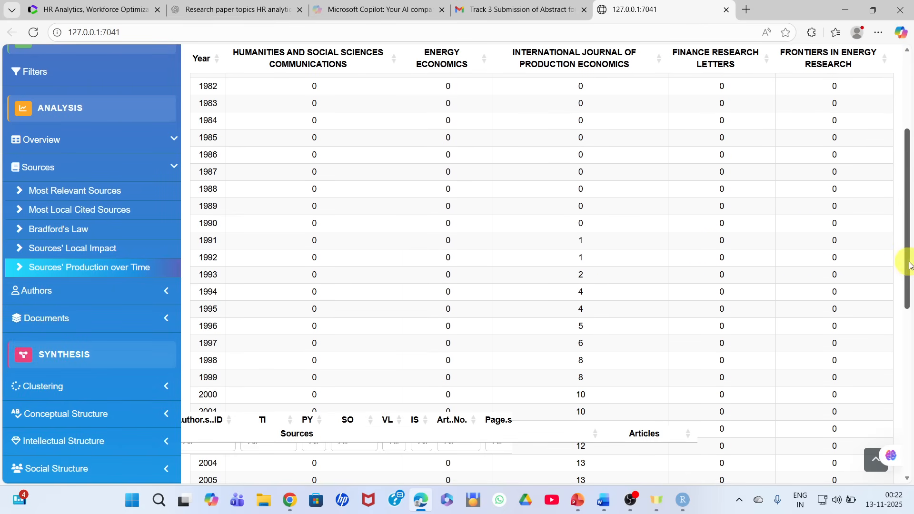
pyautogui.scroll(-2, 907, 262)
pyautogui.moveTo(910, 302); pyautogui.dragTo(911, 444)
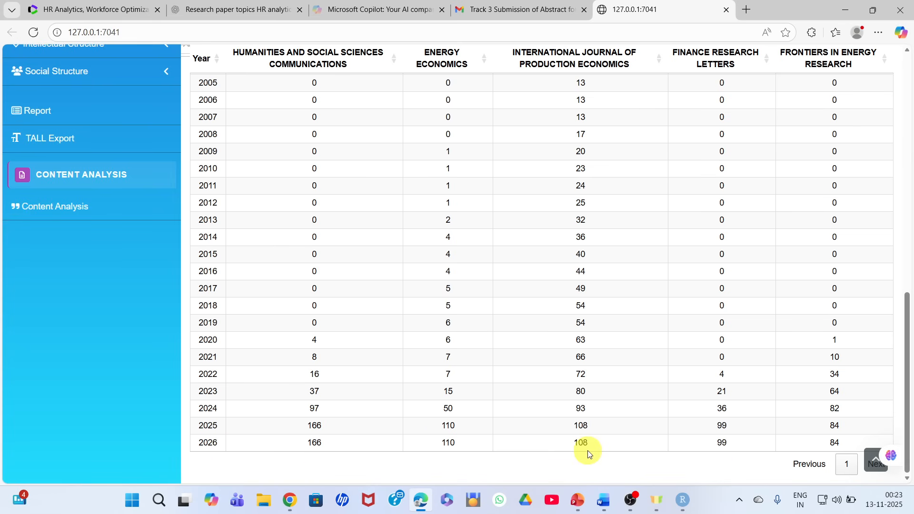
pyautogui.click(909, 397)
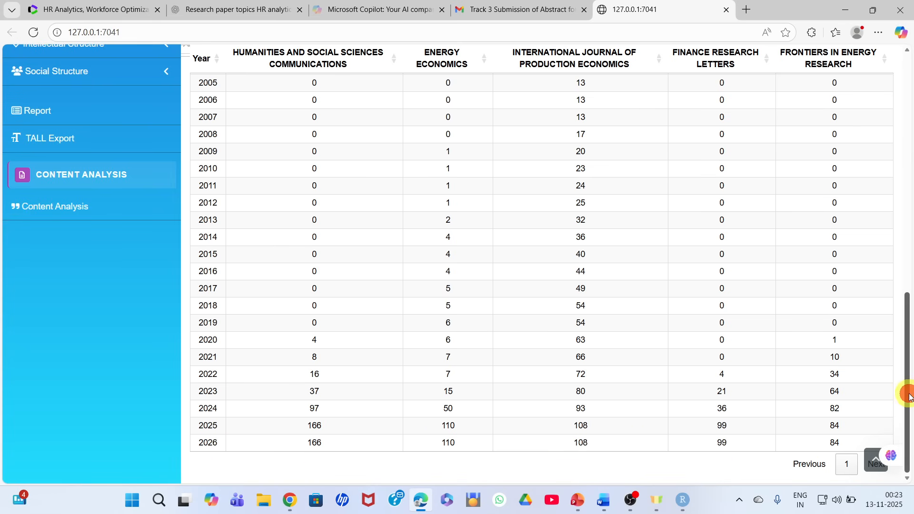
pyautogui.moveTo(909, 397); pyautogui.dragTo(904, 61)
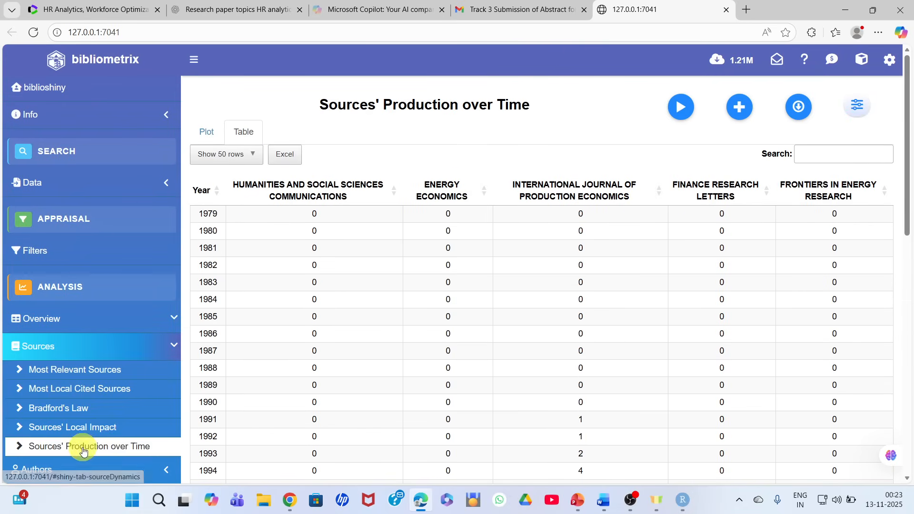
# Open the Most Local Cited Sources analysis, run it, and inspect the local citation counts of the two highest-ranked sources.
pyautogui.click(54, 396)
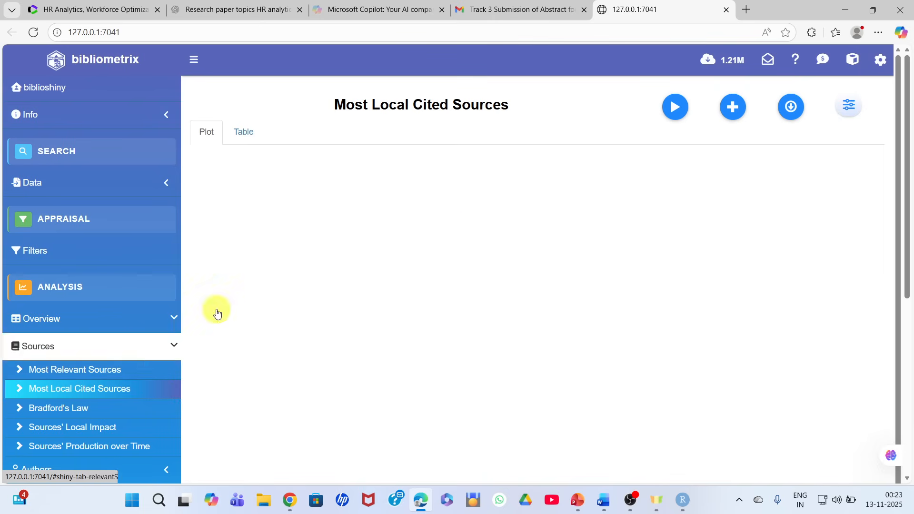
pyautogui.click(675, 111)
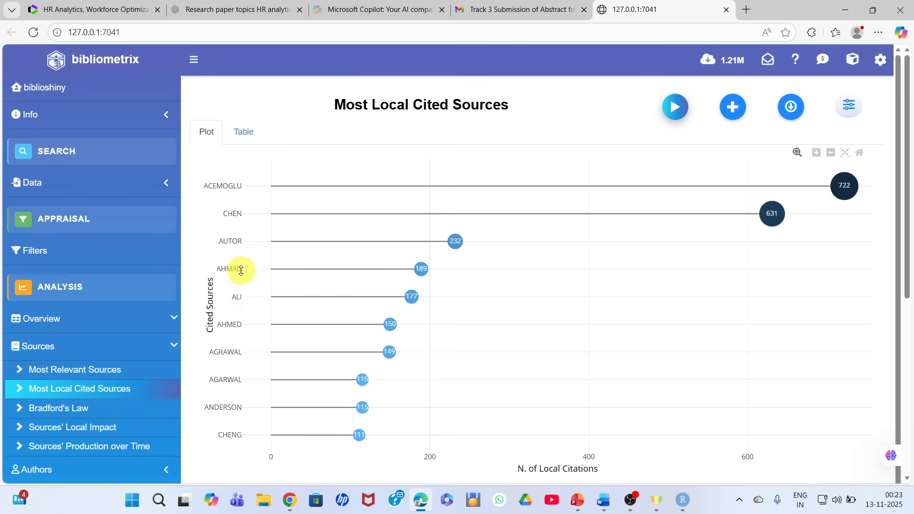
pyautogui.moveTo(844, 185)
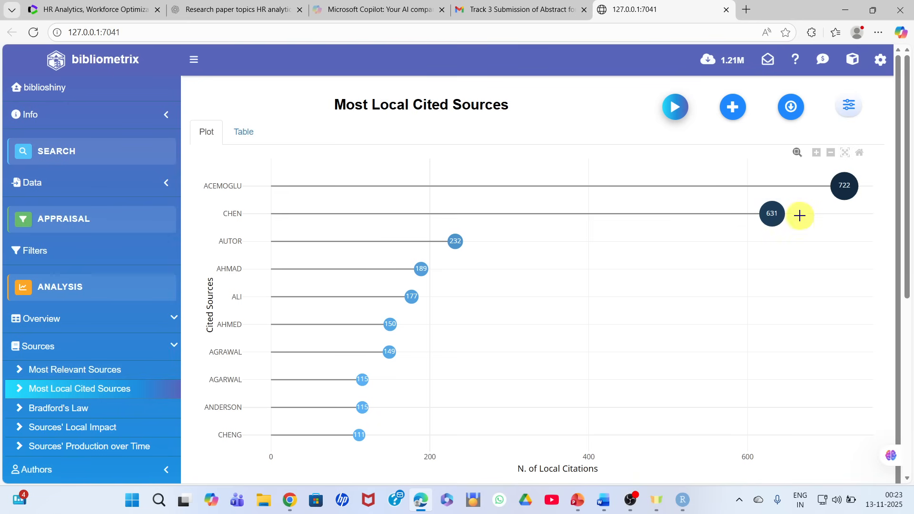
pyautogui.moveTo(777, 214)
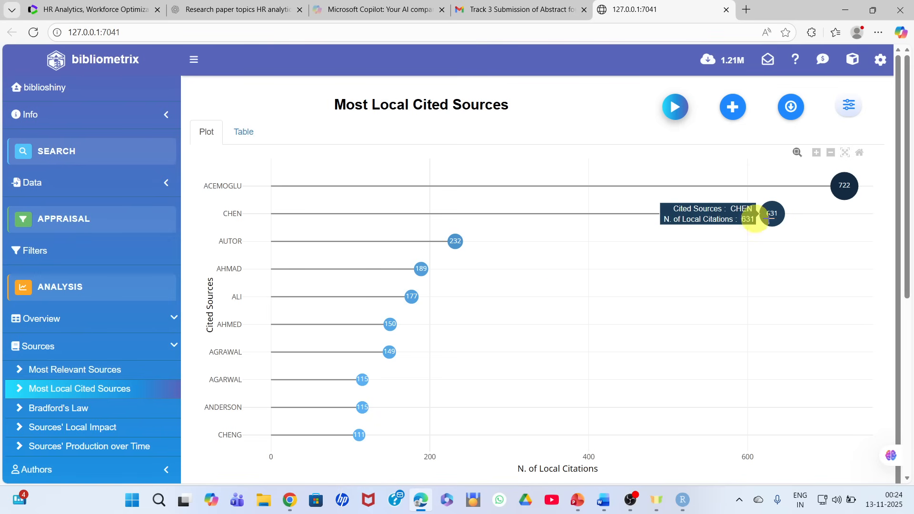
# Inspect the local citation counts of the lower-ranked sources in the plot, and review the Most Local Cited Sources results as a table.
pyautogui.moveTo(455, 249)
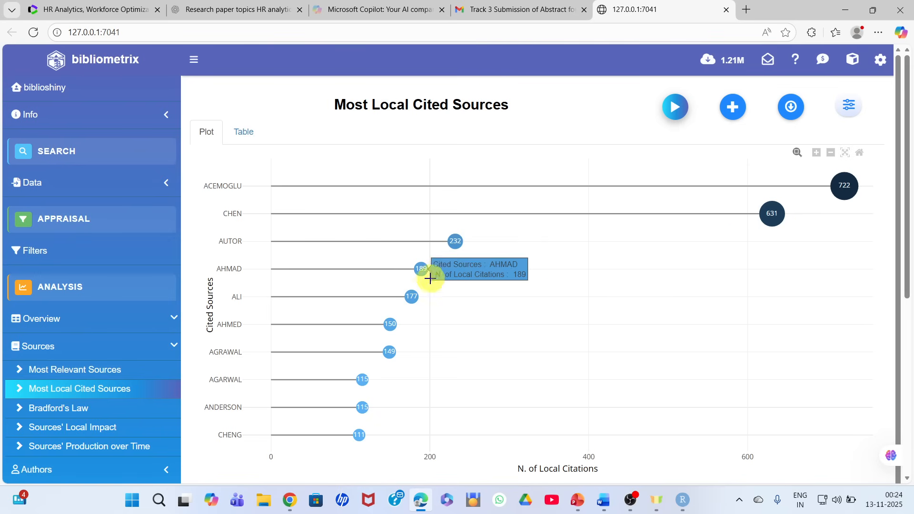
pyautogui.moveTo(395, 350)
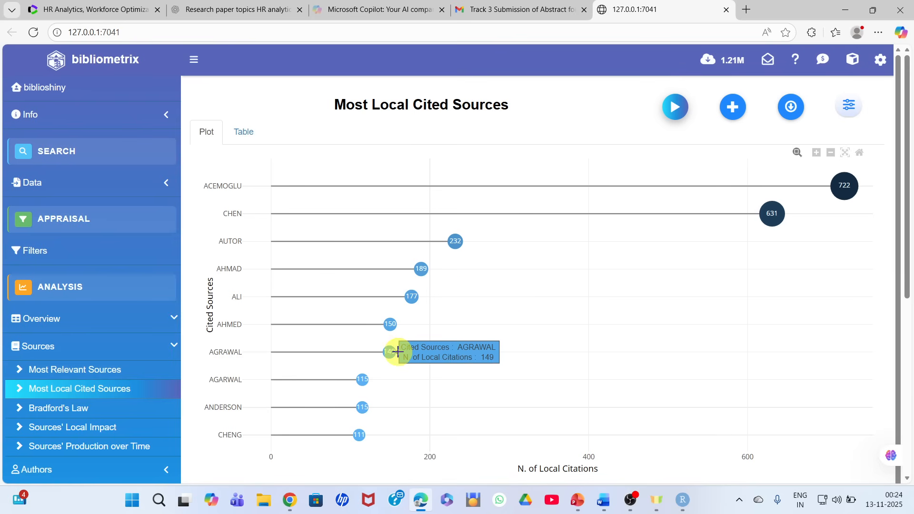
pyautogui.moveTo(367, 405)
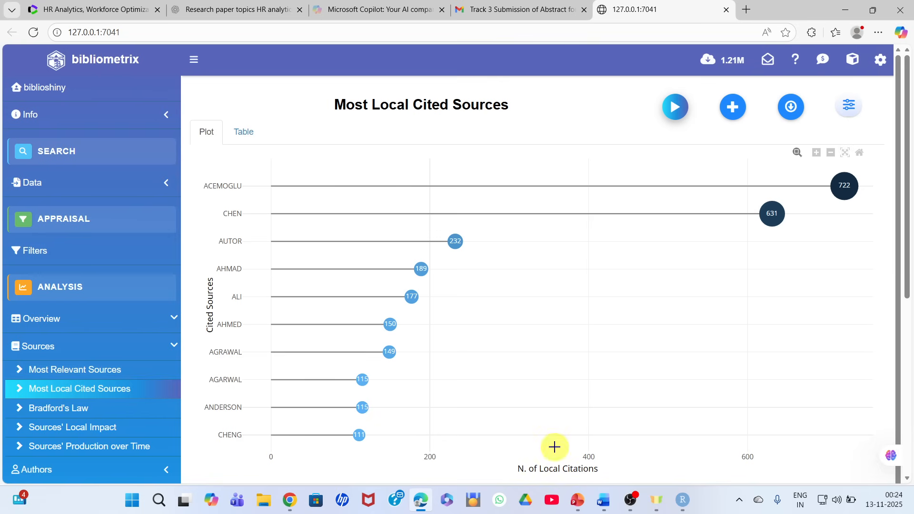
pyautogui.click(251, 136)
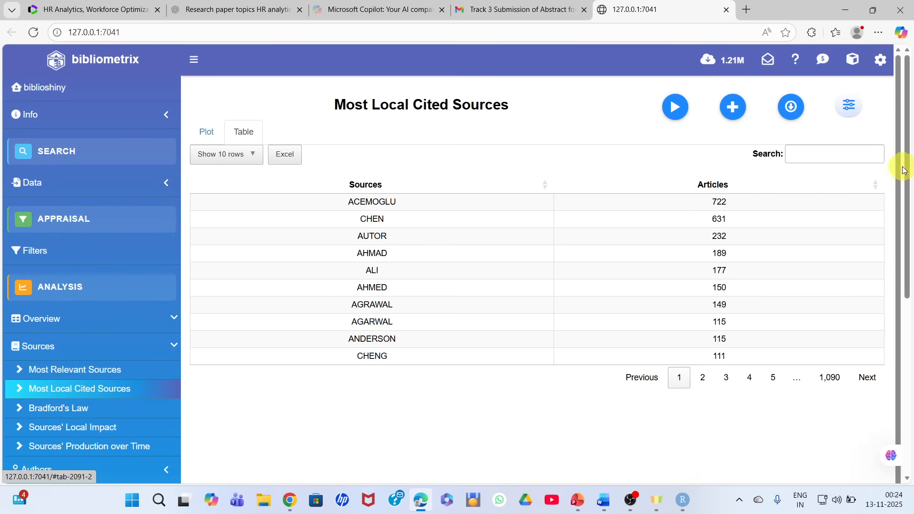
pyautogui.moveTo(906, 167); pyautogui.dragTo(909, 218)
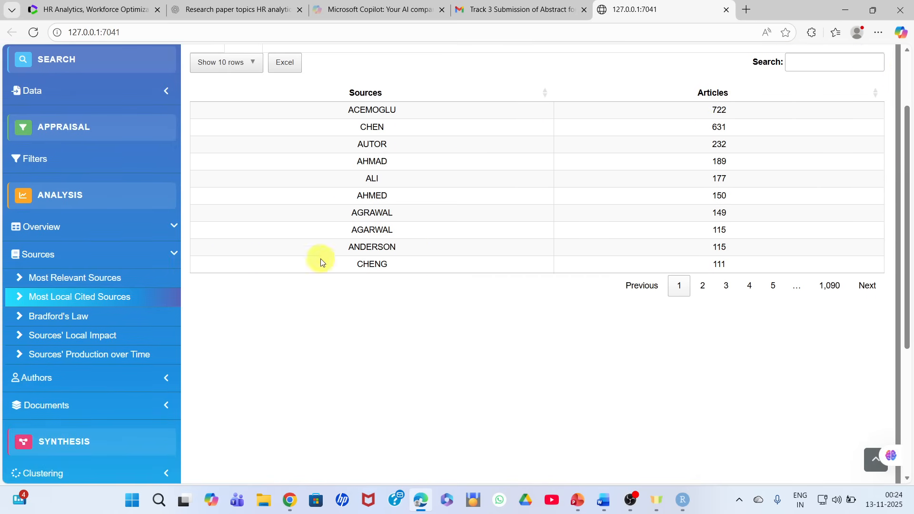
# Collapse the Sources analyses and switch to the PowerPoint presentation with the Sources Production Over Time slide.
pyautogui.click(43, 251)
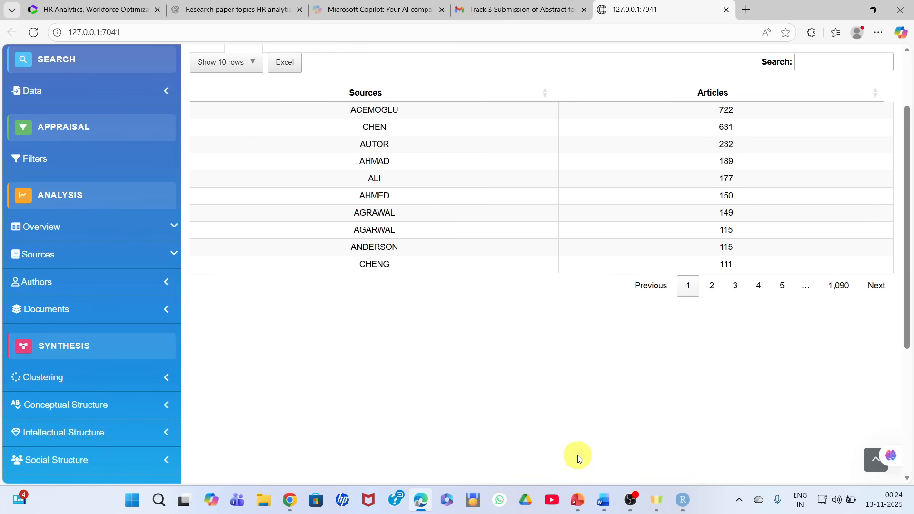
pyautogui.click(578, 500)
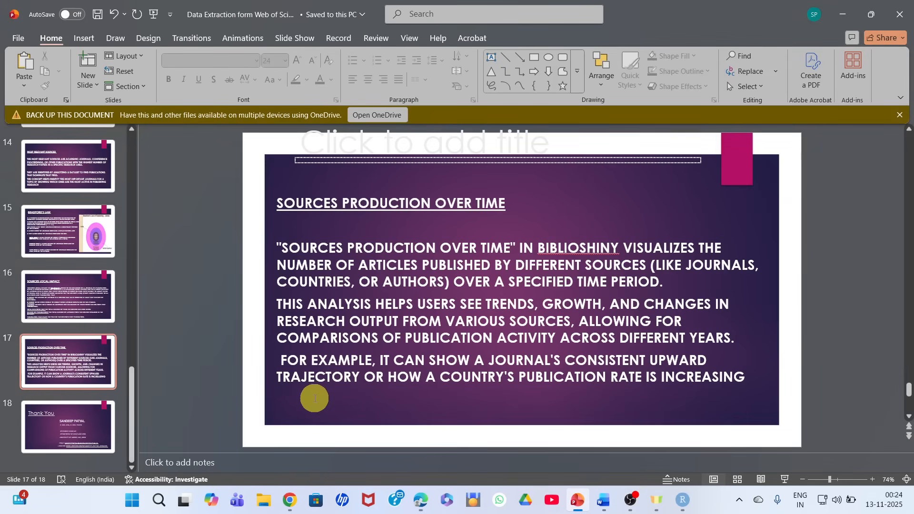